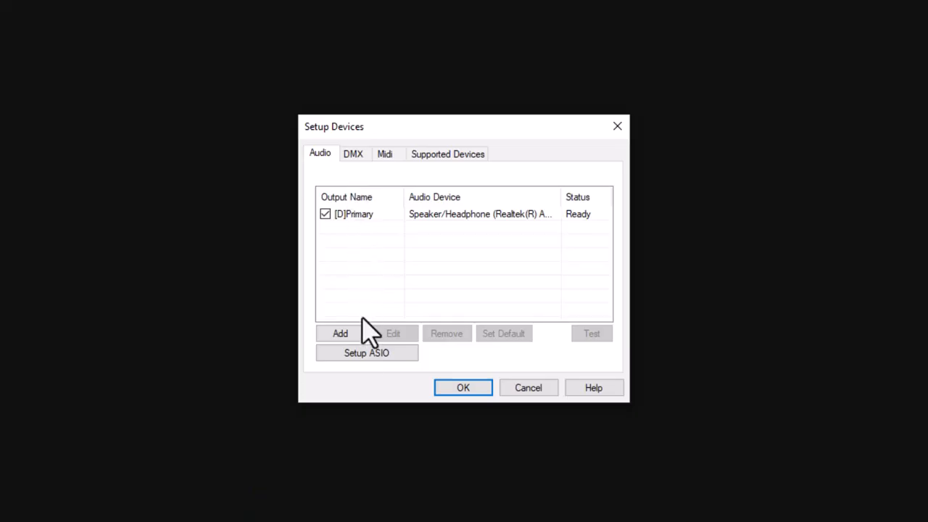
Step: Choose Dante Virtual Soundcard as the ASIO device in the ASIO setup and apply it
{"action": "left_click", "coordinate": [366, 354]}
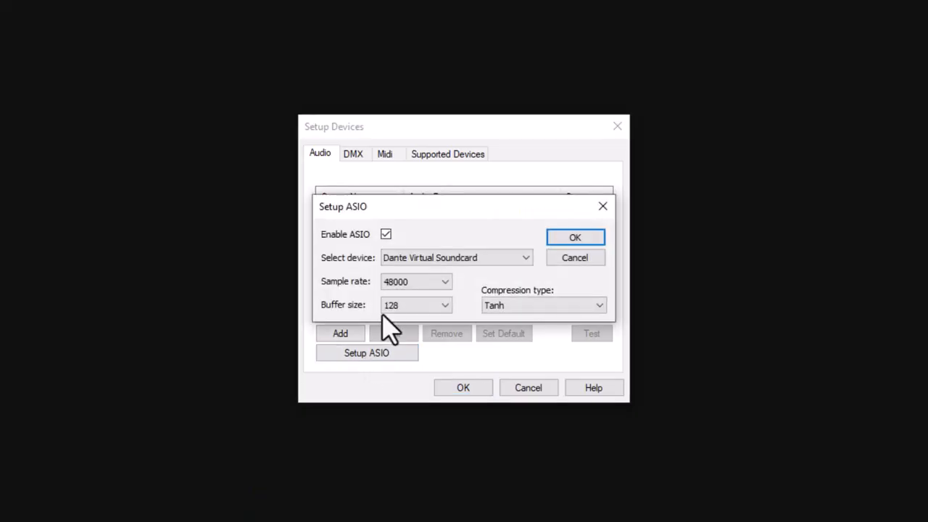
{"action": "left_click", "coordinate": [424, 256]}
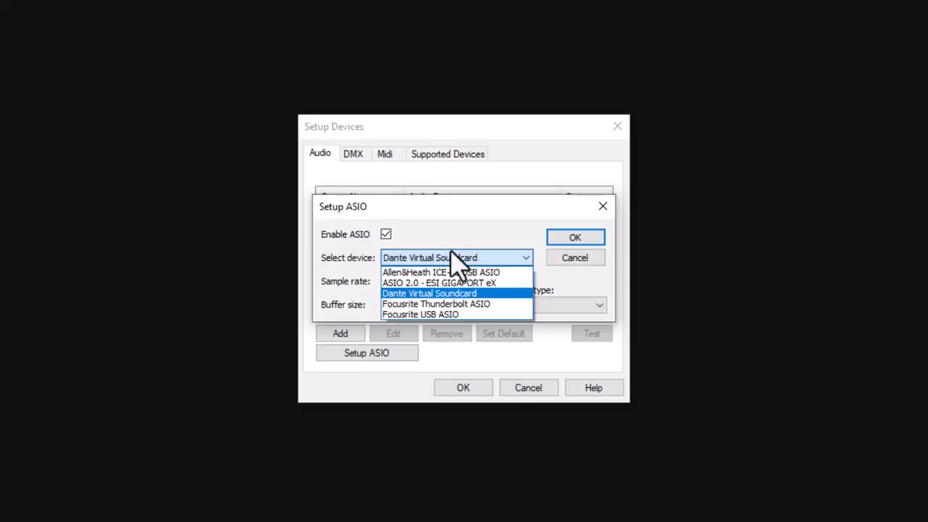
{"action": "left_click", "coordinate": [458, 293]}
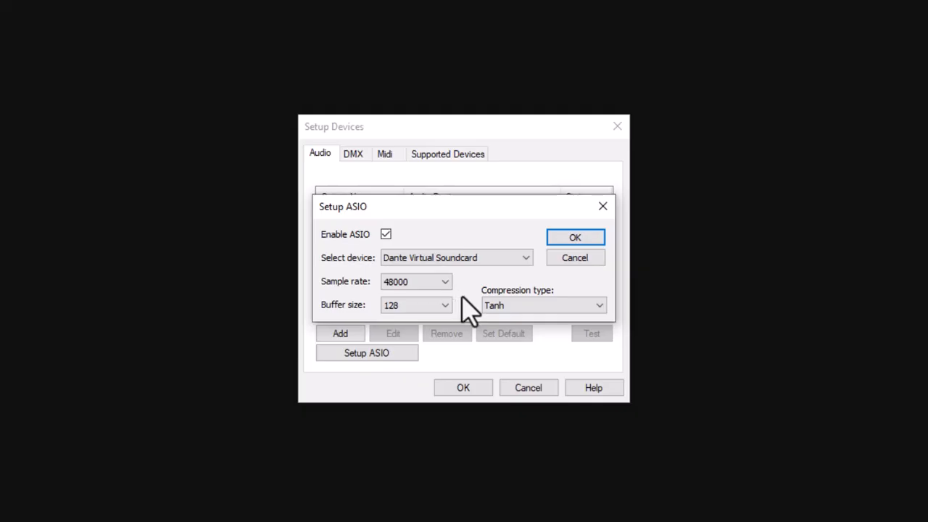
{"action": "left_click", "coordinate": [589, 242]}
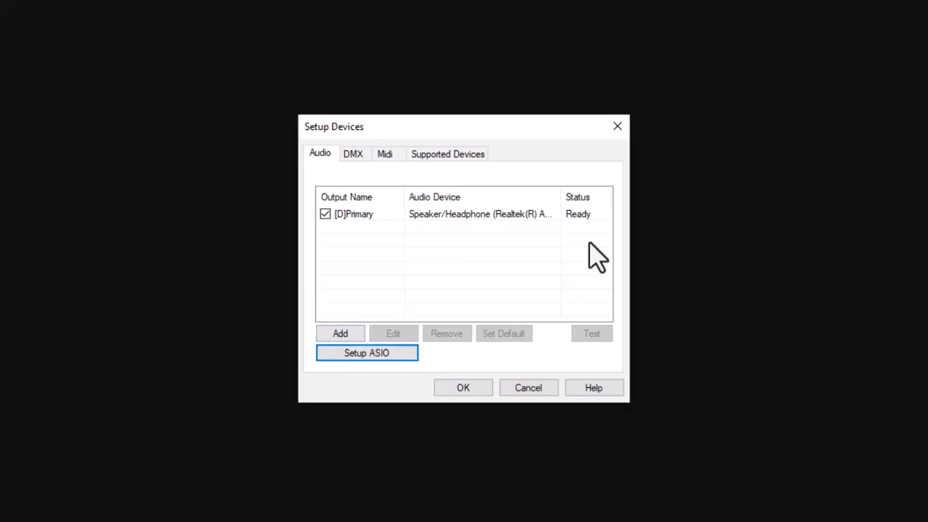
Step: Add 32 audio outputs with the base name AudioOutput, starting at Dante tx 1 (Dante Virtual Soundcard), and accept the device setup
{"action": "left_click", "coordinate": [330, 330]}
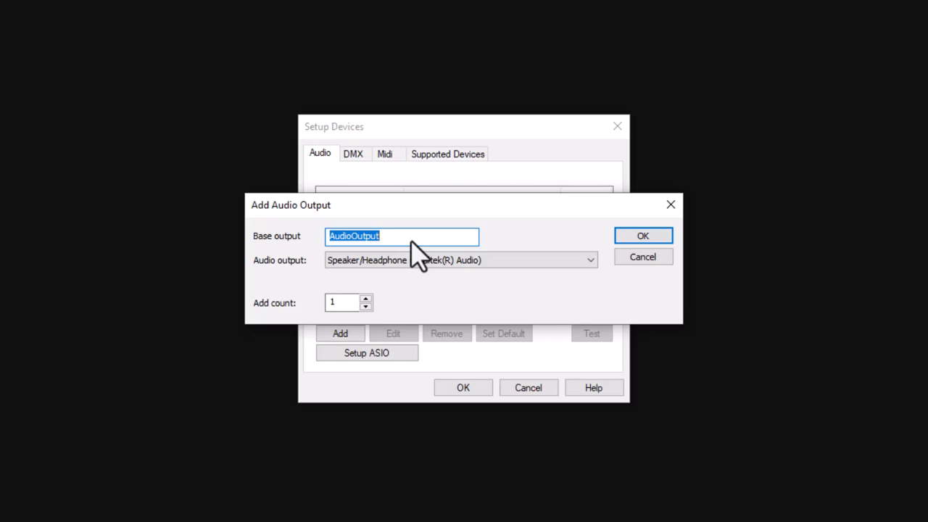
{"action": "left_click", "coordinate": [505, 263]}
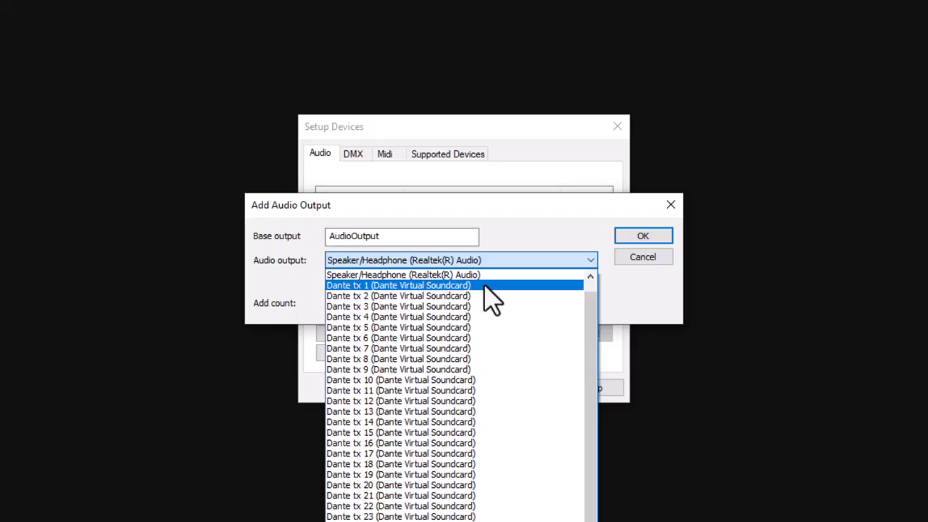
{"action": "left_click", "coordinate": [490, 286]}
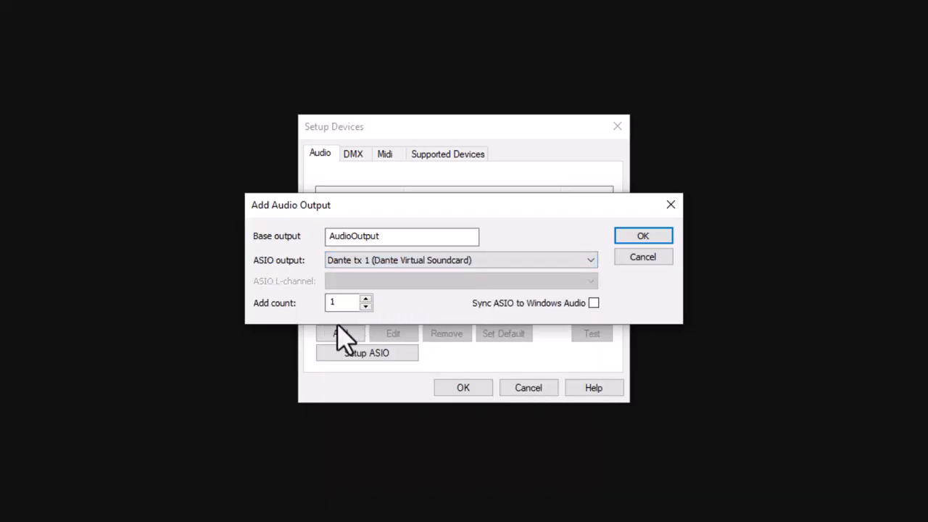
{"action": "double_click", "coordinate": [345, 301]}
{"action": "type", "text": "32"}
{"action": "left_click", "coordinate": [659, 235]}
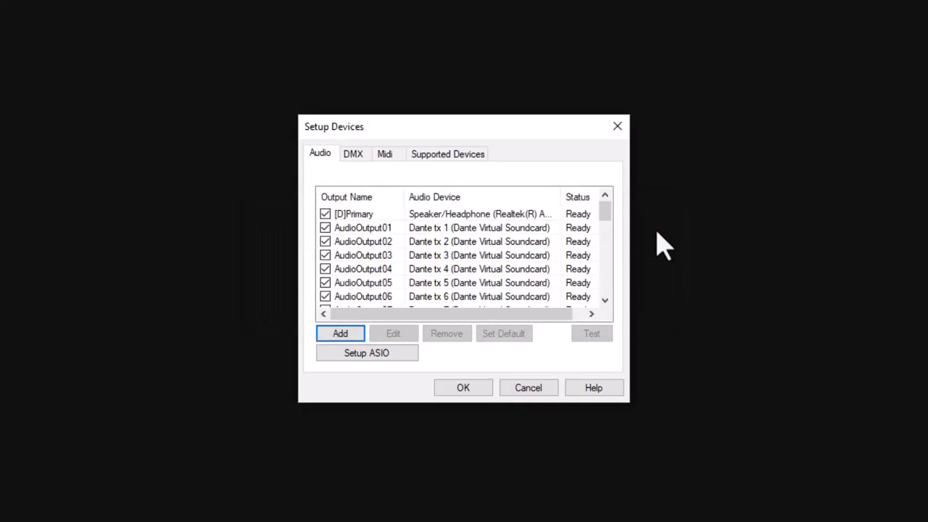
{"action": "mouse_move", "coordinate": [606, 219]}
{"action": "left_mouse_down"}
{"action": "mouse_move", "coordinate": [601, 297]}
{"action": "mouse_move", "coordinate": [609, 204]}
{"action": "left_mouse_up"}
{"action": "left_click", "coordinate": [456, 385]}
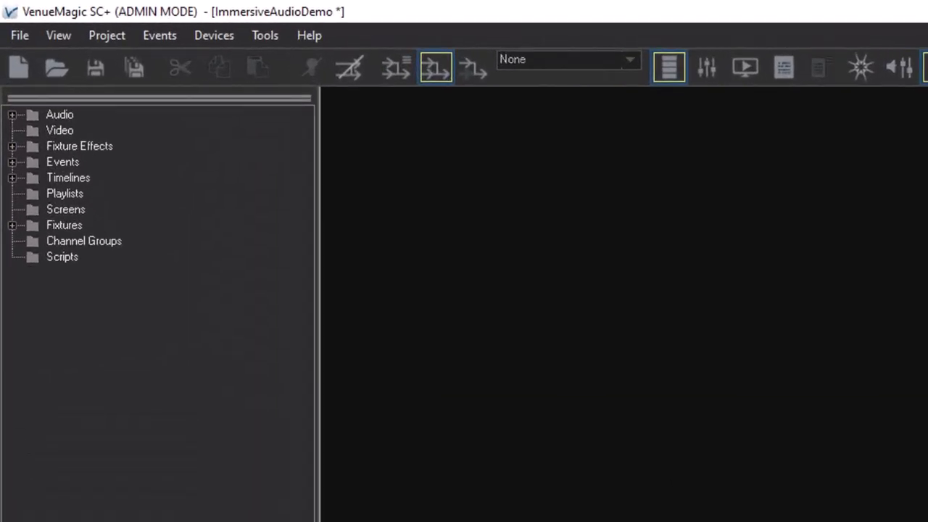
Step: Open the immersive audio layout editor from the project's audio options
{"action": "left_click", "coordinate": [87, 42]}
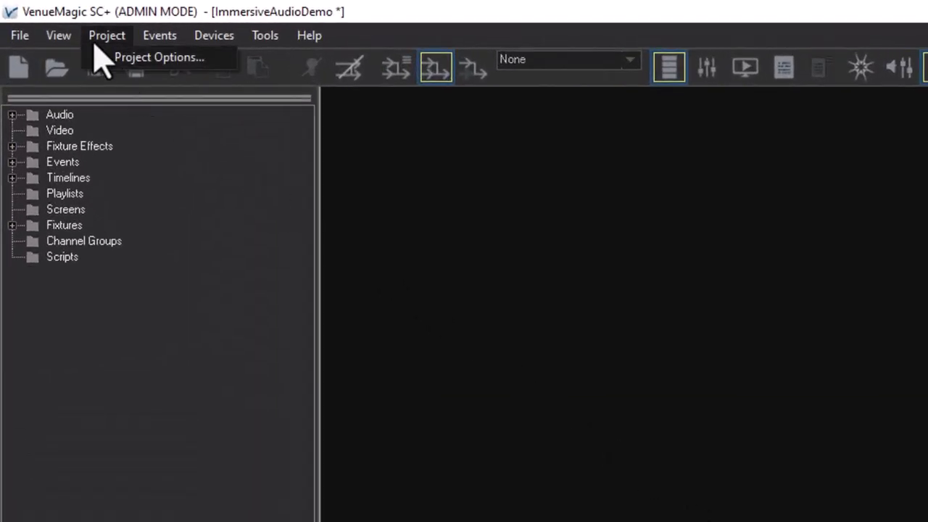
{"action": "left_click", "coordinate": [128, 59]}
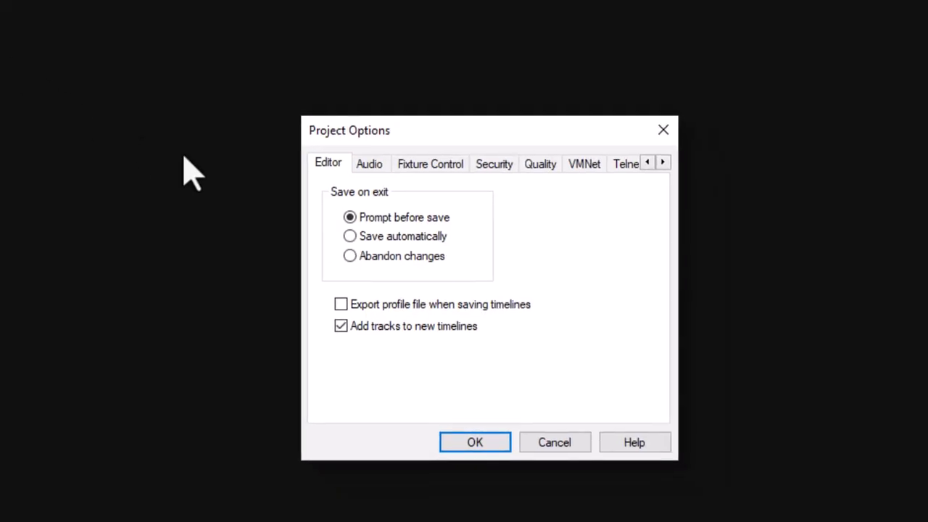
{"action": "left_click", "coordinate": [405, 186]}
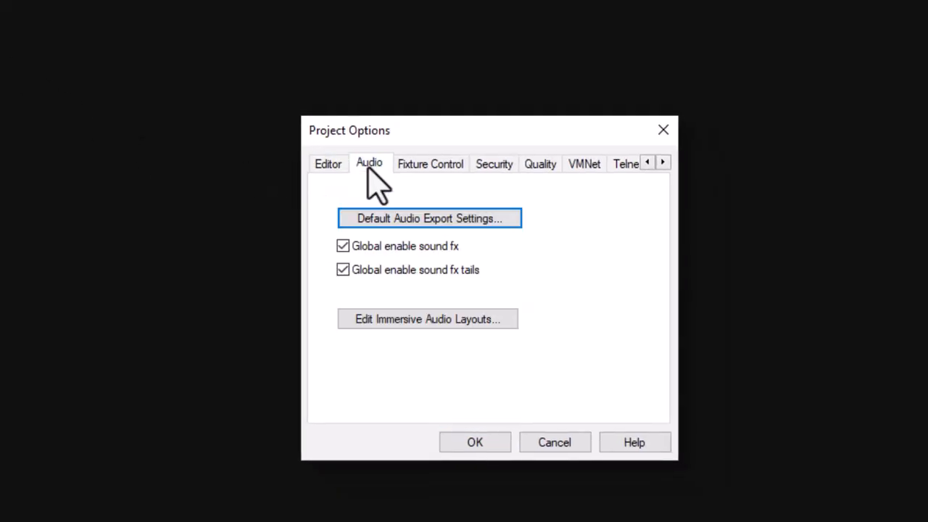
{"action": "left_click", "coordinate": [392, 324]}
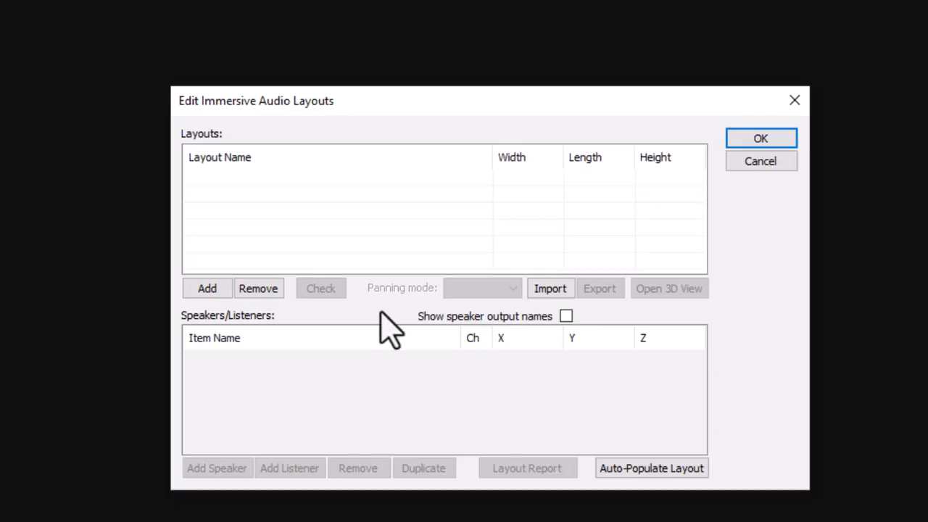
Step: Start a new auto-generated immersive audio layout and name it My2D
{"action": "left_click", "coordinate": [210, 294]}
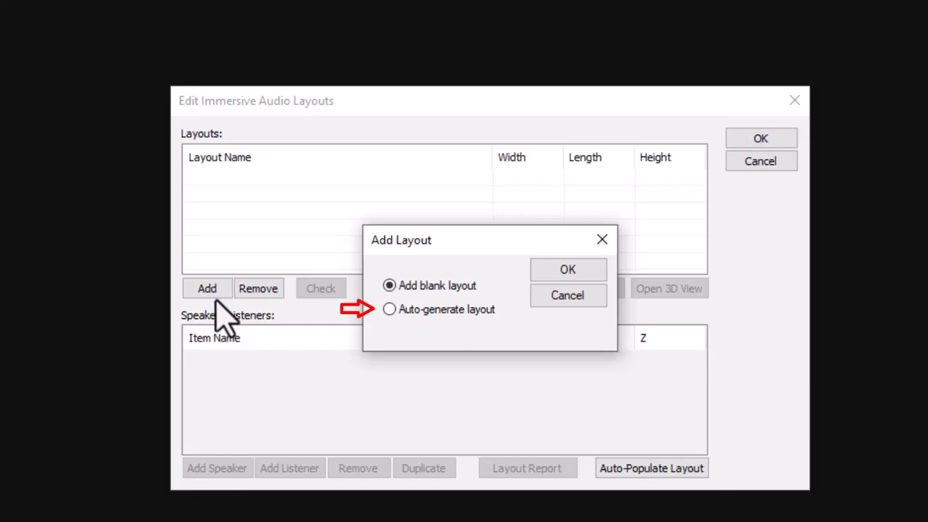
{"action": "left_click", "coordinate": [390, 309]}
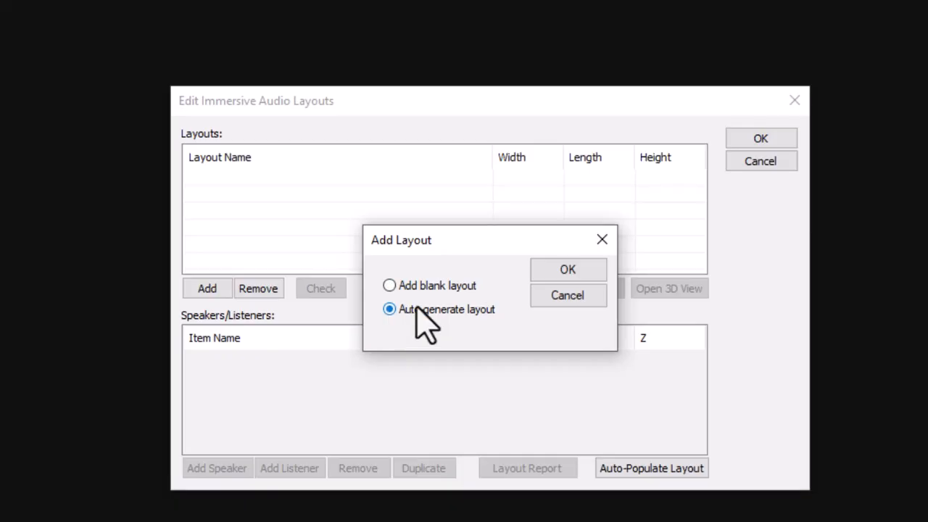
{"action": "left_click", "coordinate": [569, 270]}
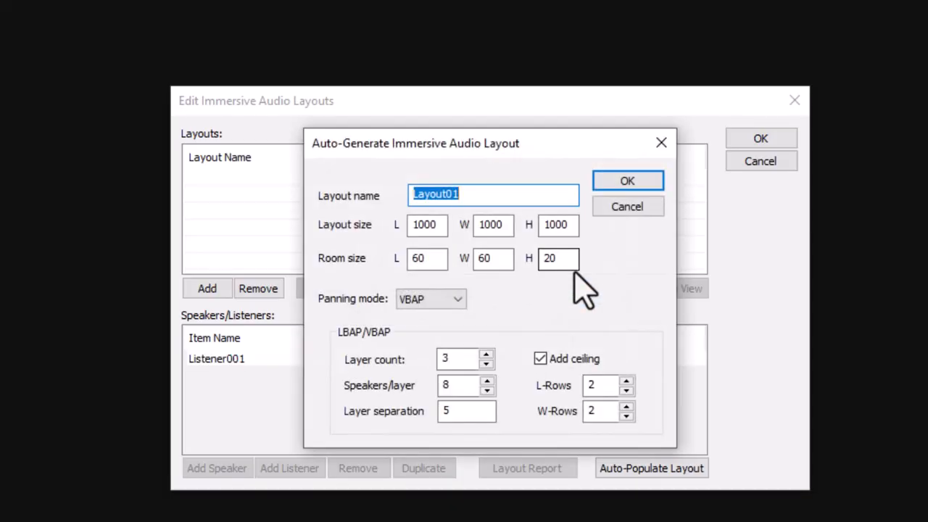
{"action": "type", "text": "MMy2D"}
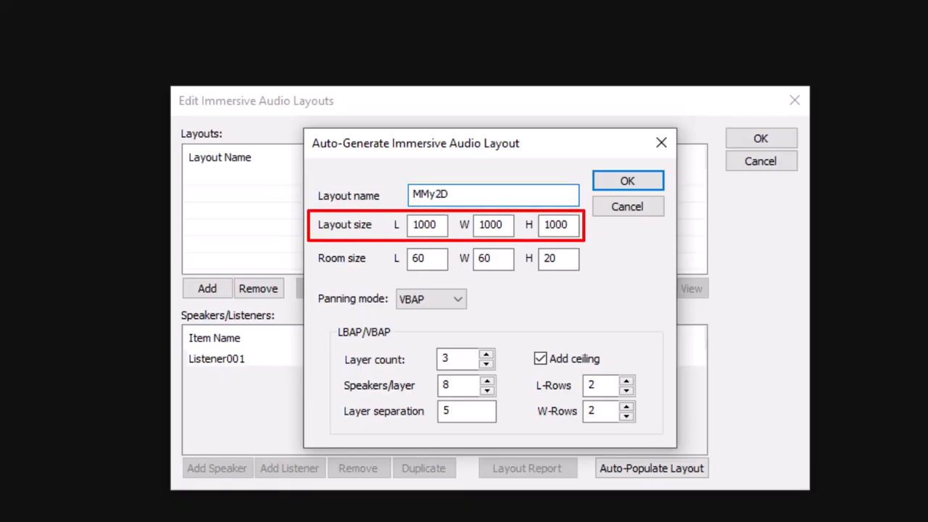
{"action": "key", "text": "Home"}
{"action": "key", "text": "shift+Right"}
{"action": "key", "text": "Delete"}
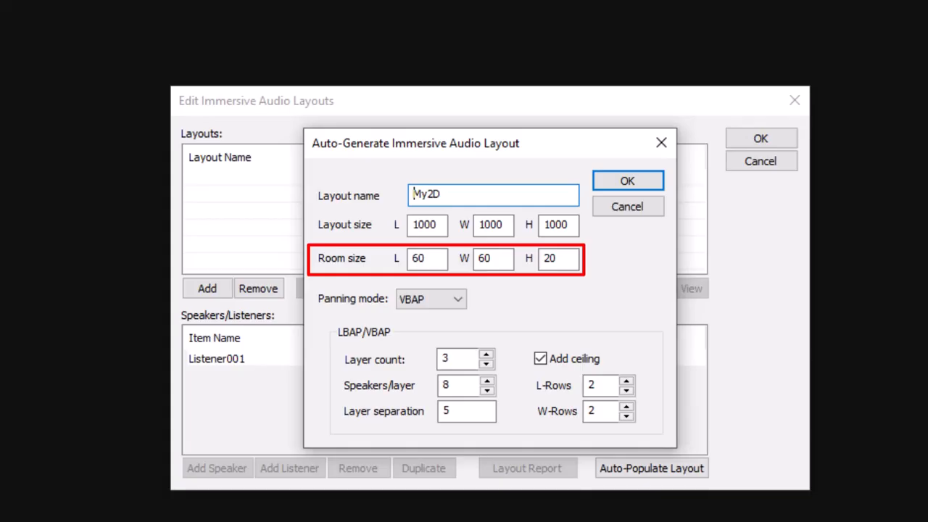
Step: Set the layout's panning mode to 2D with a speaker count of 6 in a circle, and generate it
{"action": "left_click", "coordinate": [458, 305]}
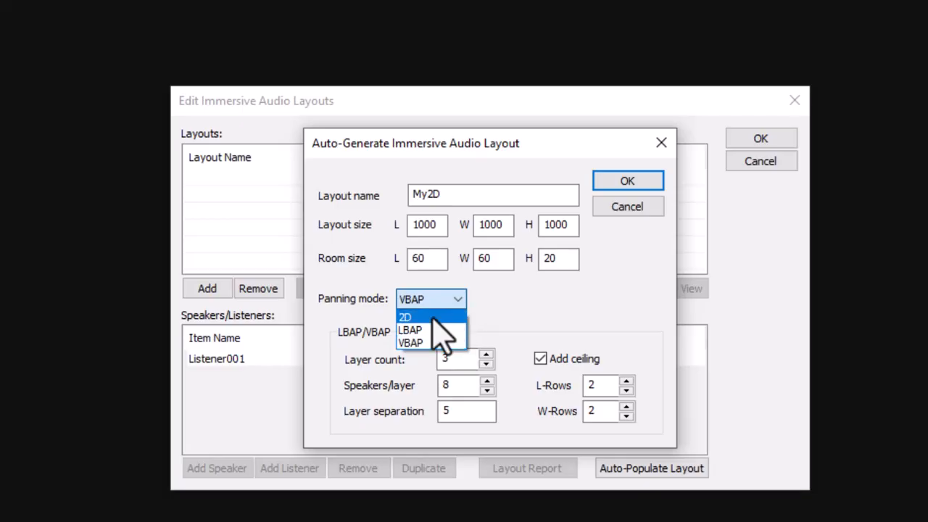
{"action": "left_click", "coordinate": [434, 319]}
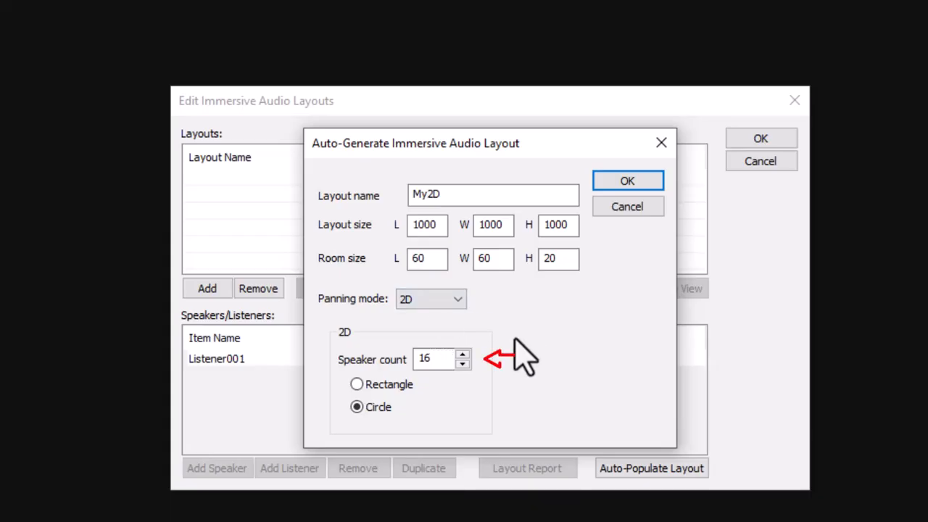
{"action": "double_click", "coordinate": [440, 360]}
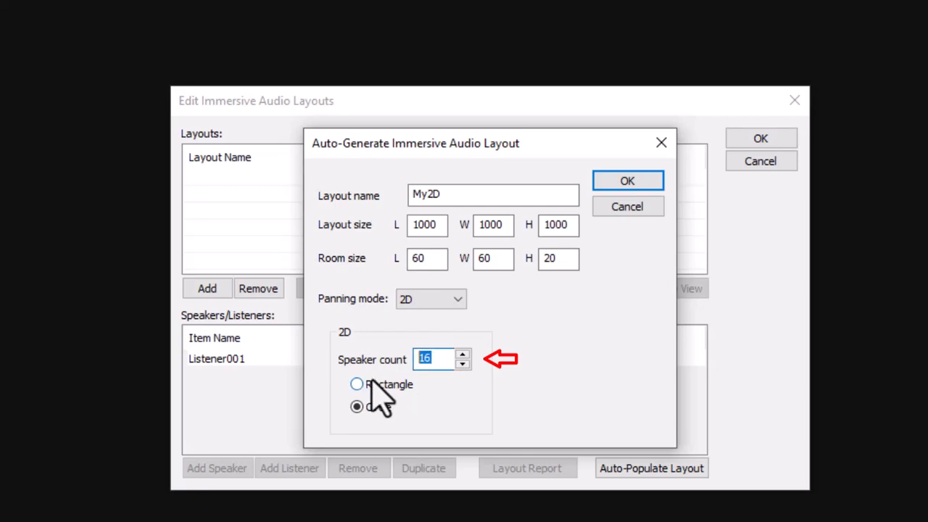
{"action": "type", "text": "6"}
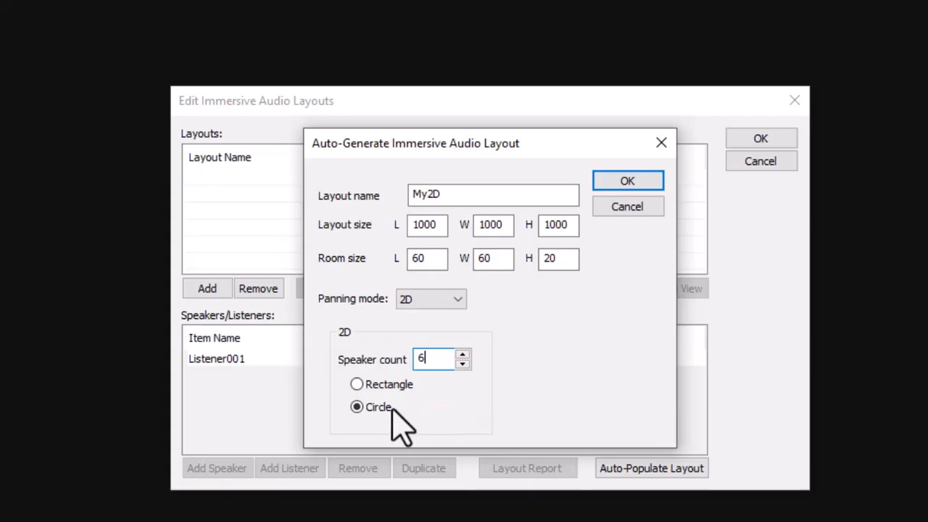
{"action": "left_click", "coordinate": [631, 181]}
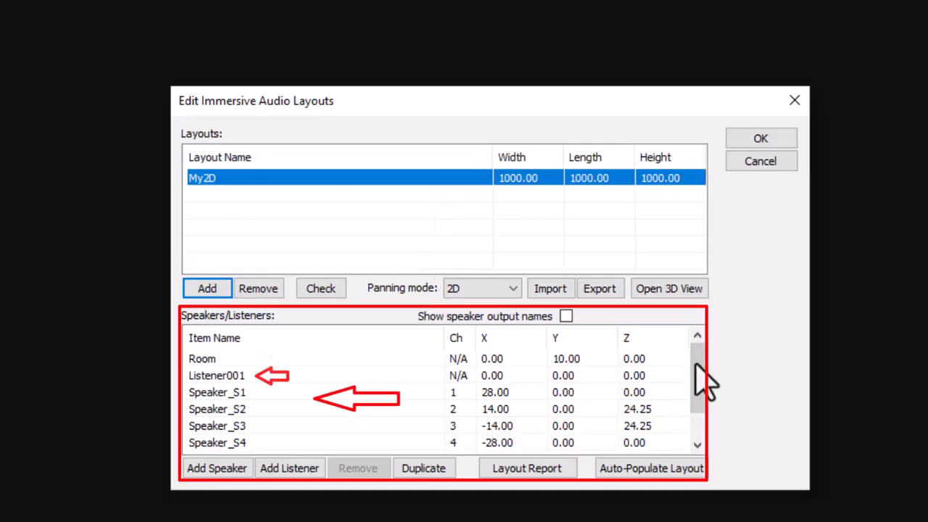
Step: Turn on the display of speaker output names for the My2D layout and open its 3D view
{"action": "mouse_move", "coordinate": [694, 379]}
{"action": "left_mouse_down"}
{"action": "mouse_move", "coordinate": [688, 433]}
{"action": "mouse_move", "coordinate": [689, 366]}
{"action": "left_mouse_up"}
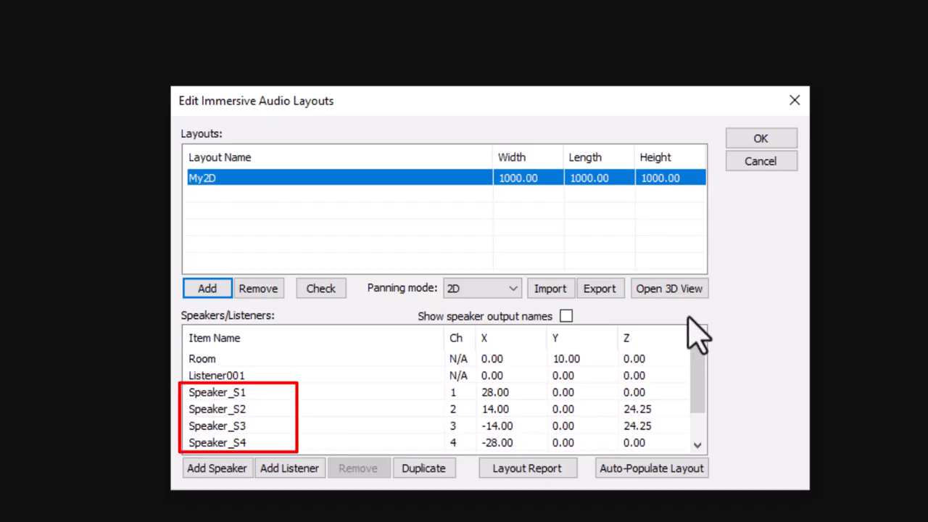
{"action": "left_click", "coordinate": [565, 317]}
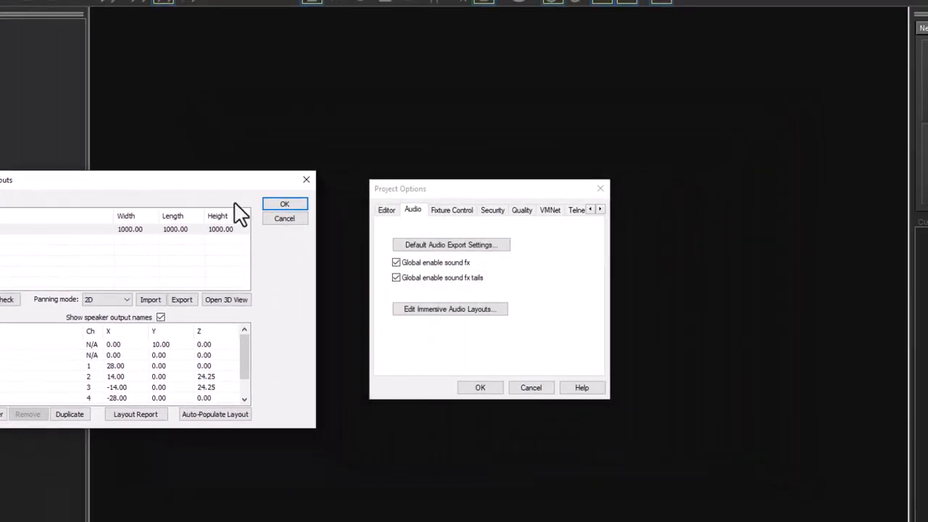
{"action": "left_click_drag", "start_coordinate": [235, 202], "coordinate": [209, 167]}
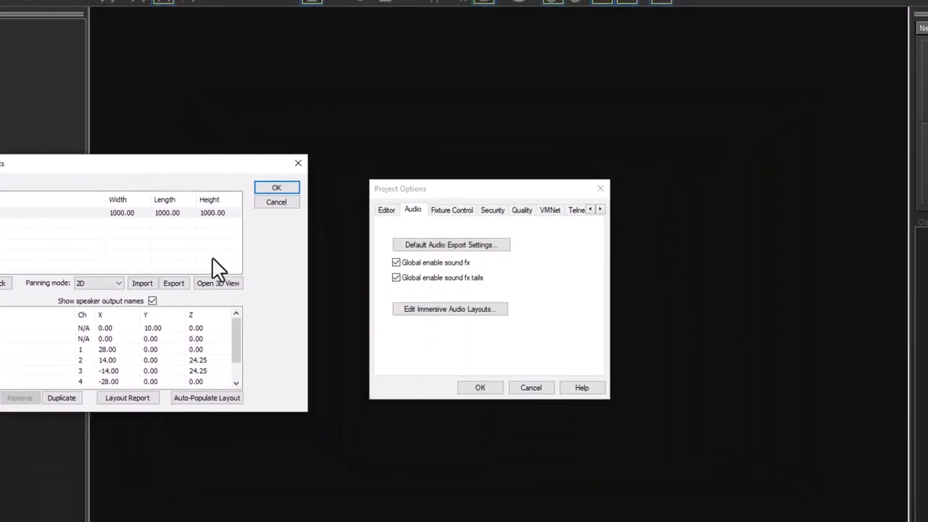
{"action": "left_click", "coordinate": [221, 294]}
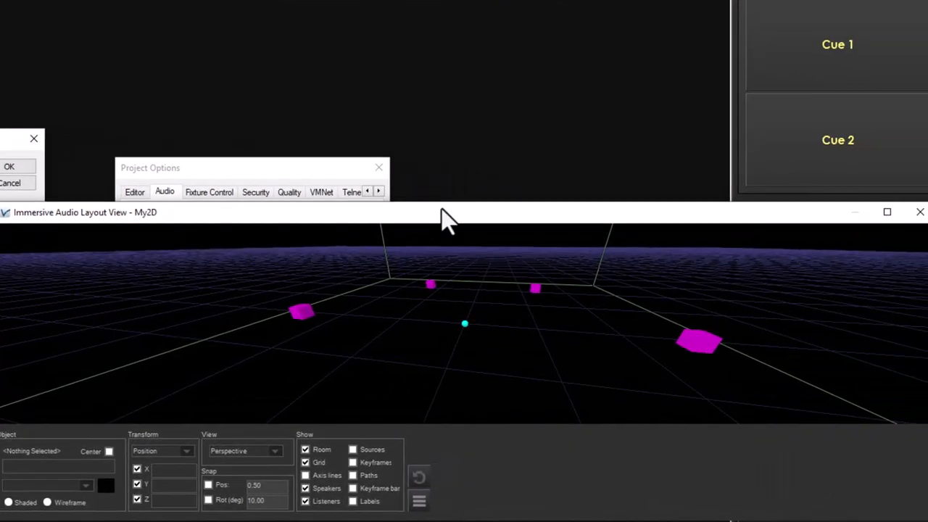
{"action": "left_click_drag", "start_coordinate": [443, 205], "coordinate": [499, 19]}
Step: Examine the arrangement of the room, speakers and listener of the My2D layout in the 3D view
{"action": "scroll", "coordinate": [509, 197], "scroll_direction": "down", "scroll_amount": 8}
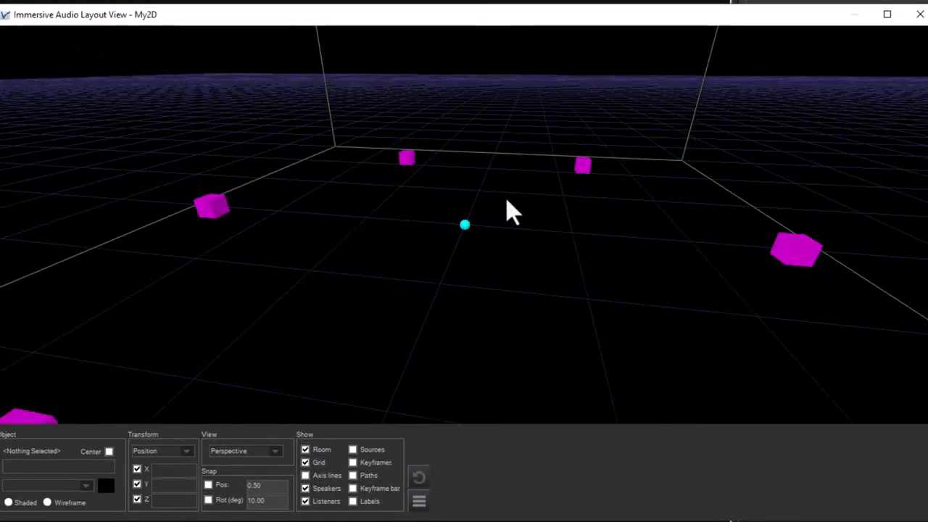
{"action": "scroll", "coordinate": [511, 212], "scroll_direction": "down", "scroll_amount": 5}
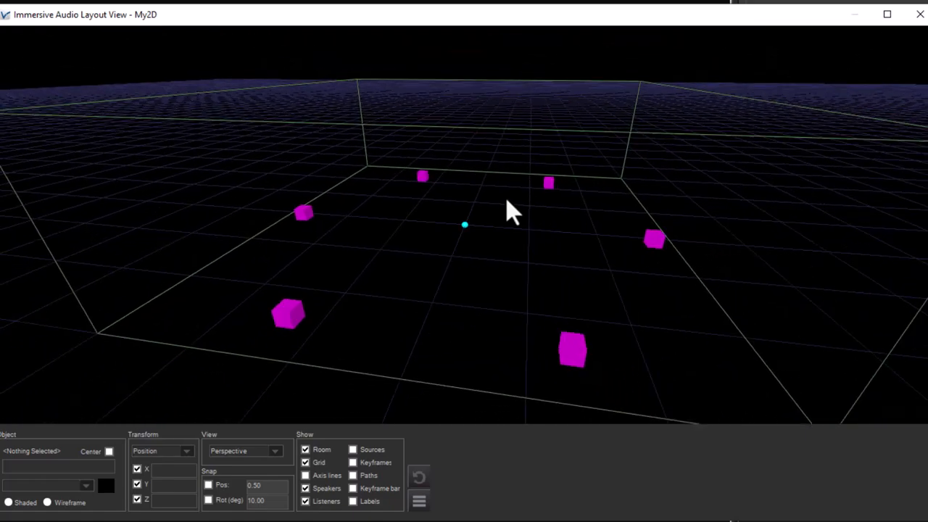
{"action": "scroll", "coordinate": [511, 212], "scroll_direction": "down", "scroll_amount": 1}
{"action": "scroll", "coordinate": [511, 211], "scroll_direction": "down", "scroll_amount": 2}
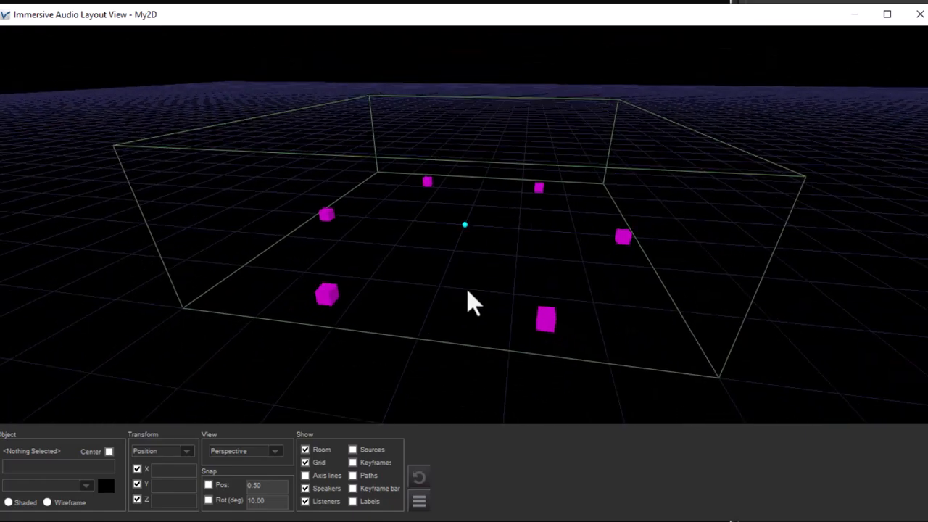
{"action": "left_click_drag", "start_coordinate": [603, 244], "coordinate": [548, 298]}
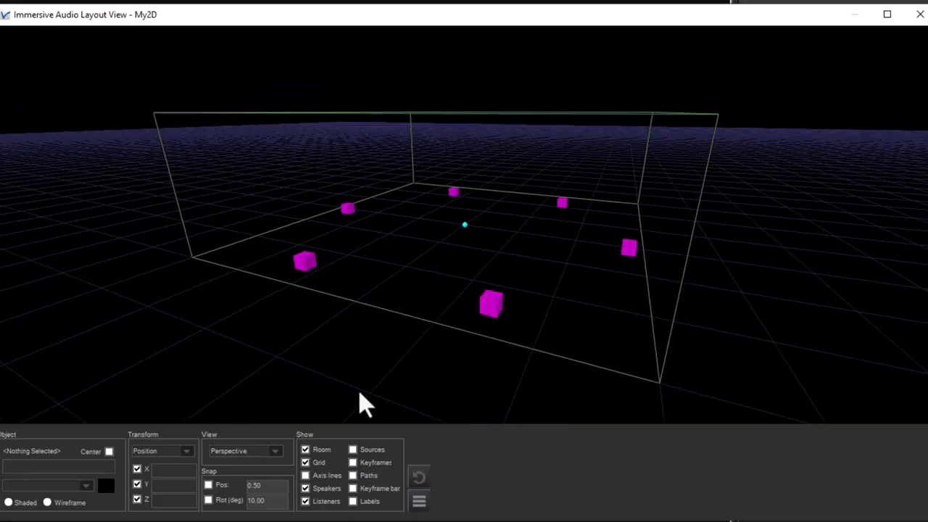
{"action": "left_click_drag", "start_coordinate": [360, 394], "coordinate": [330, 380]}
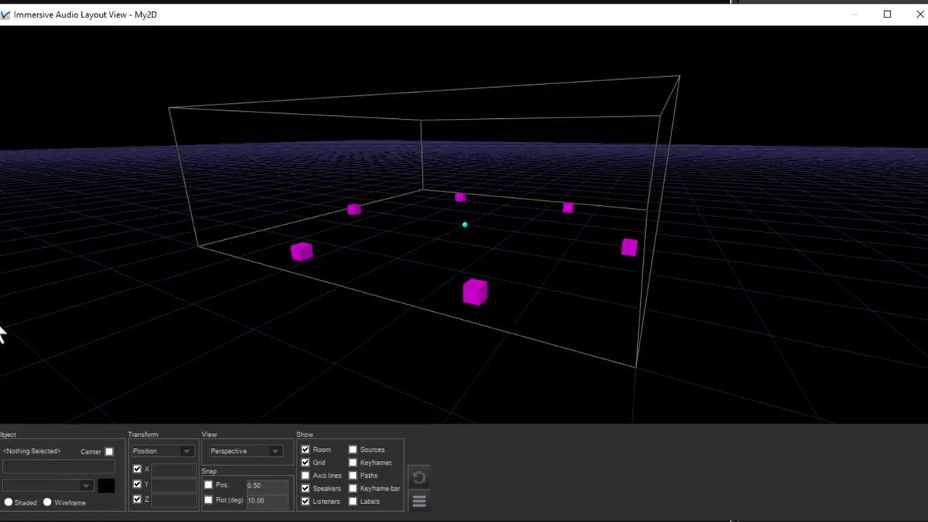
{"action": "left_click_drag", "start_coordinate": [0, 332], "coordinate": [109, 324]}
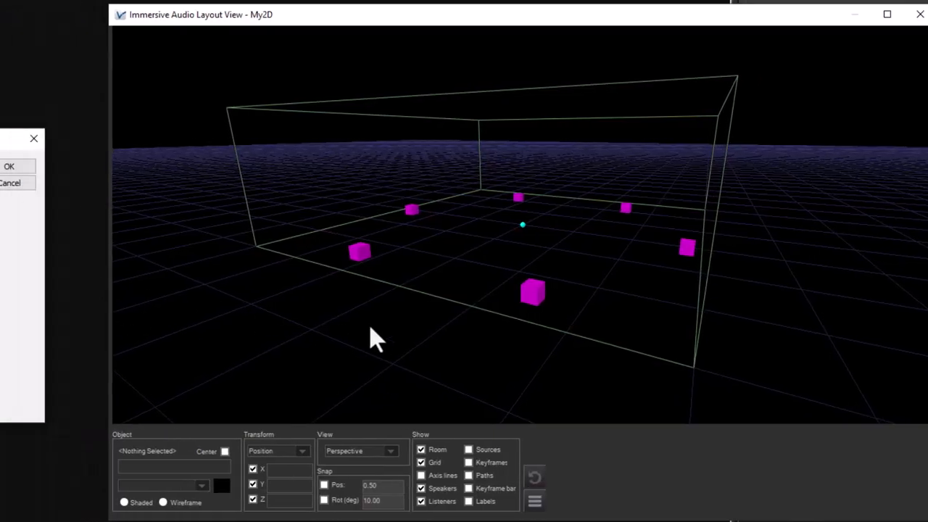
{"action": "left_click_drag", "start_coordinate": [487, 349], "coordinate": [514, 369]}
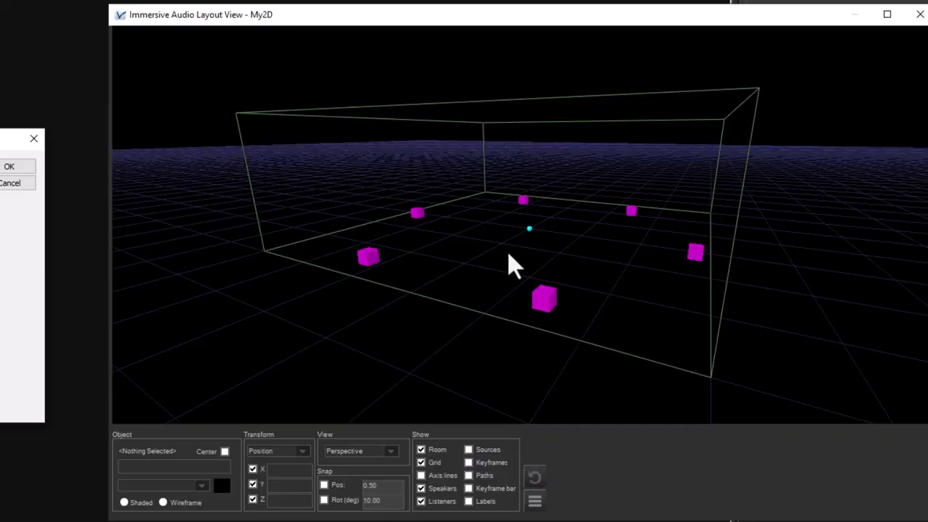
{"action": "scroll", "coordinate": [551, 330], "scroll_direction": "down", "scroll_amount": 2}
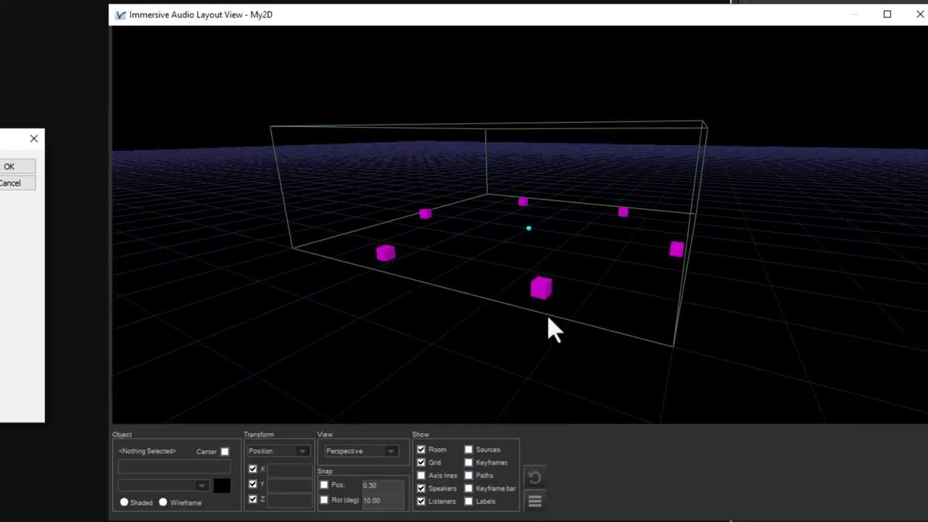
Step: Lower the listener to about Y -2.75 and shift it horizontally to about X -1.32, Z -4.19
{"action": "scroll", "coordinate": [549, 317], "scroll_direction": "down", "scroll_amount": 5}
{"action": "scroll", "coordinate": [548, 317], "scroll_direction": "up", "scroll_amount": 5}
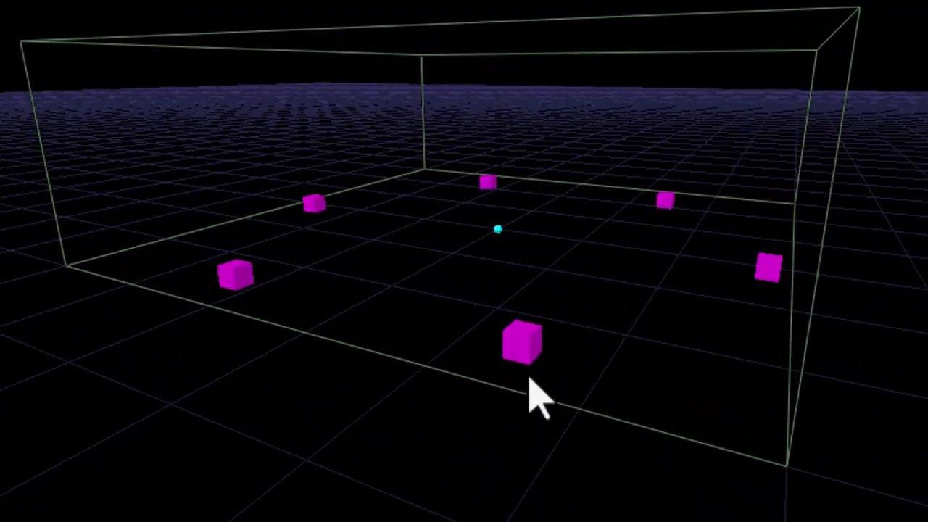
{"action": "left_click", "coordinate": [499, 236]}
{"action": "left_click_drag", "start_coordinate": [508, 210], "coordinate": [534, 265]}
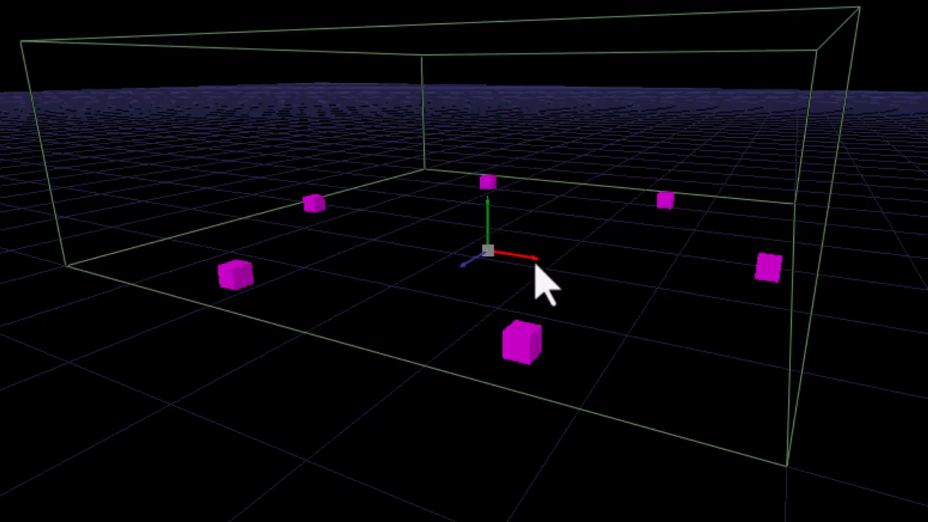
{"action": "mouse_move", "coordinate": [472, 265]}
{"action": "left_mouse_down"}
{"action": "mouse_move", "coordinate": [443, 294]}
{"action": "mouse_move", "coordinate": [485, 259]}
{"action": "left_mouse_up"}
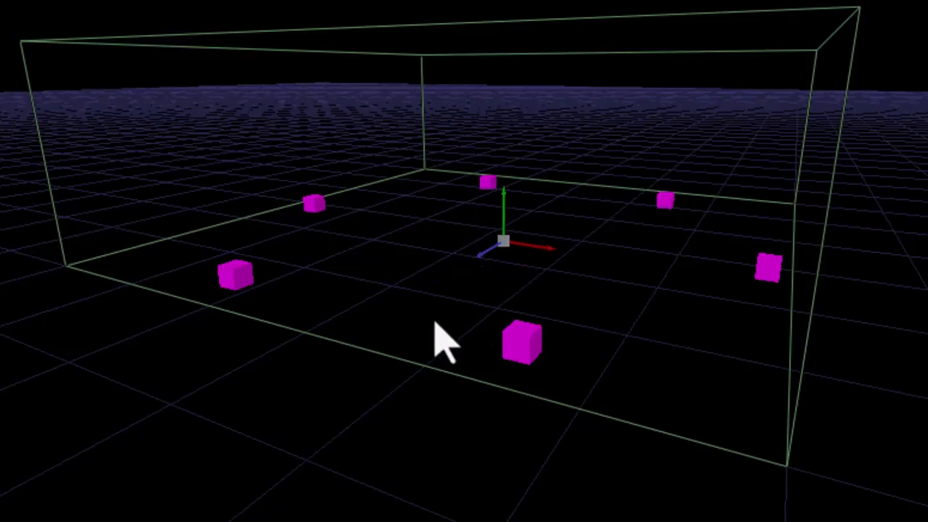
{"action": "left_click", "coordinate": [527, 469]}
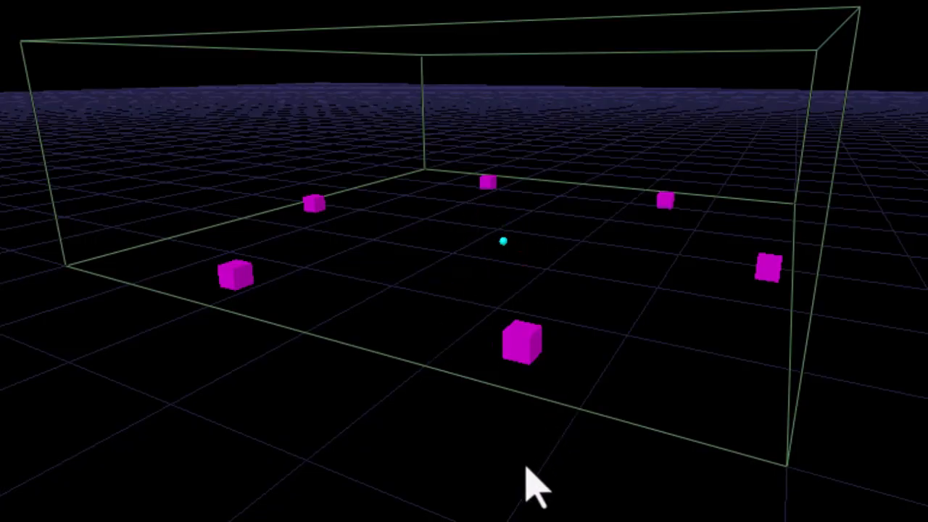
Step: Shift speakers 02 and 03 together along X to about 20.47 and -7.53, raising both to about Y 0.13
{"action": "left_click", "coordinate": [514, 342]}
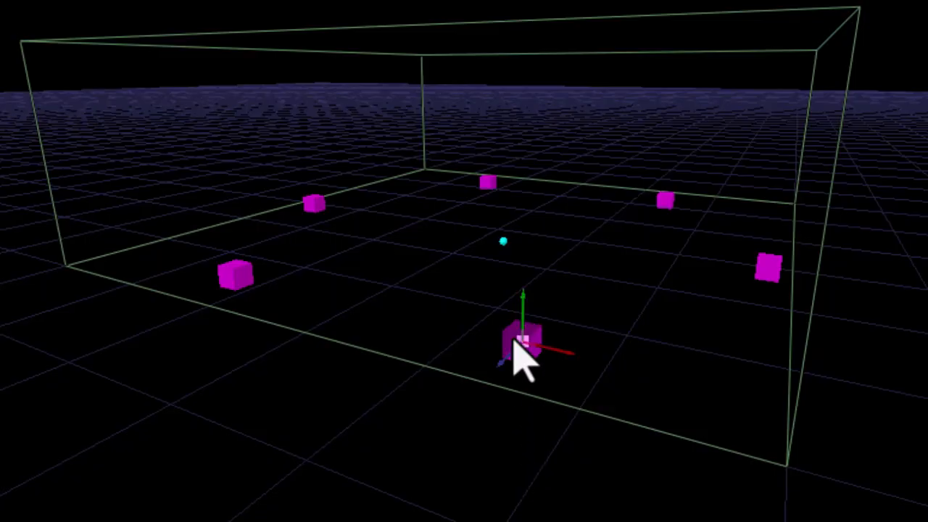
{"action": "left_click", "coordinate": [233, 282], "text": "shift"}
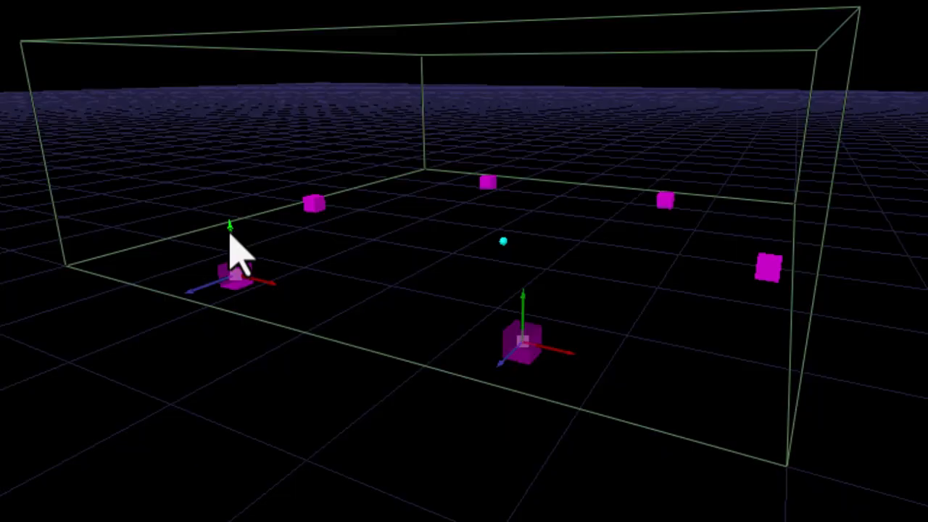
{"action": "mouse_move", "coordinate": [229, 234]}
{"action": "left_mouse_down"}
{"action": "mouse_move", "coordinate": [222, 97]}
{"action": "mouse_move", "coordinate": [229, 235]}
{"action": "left_mouse_up"}
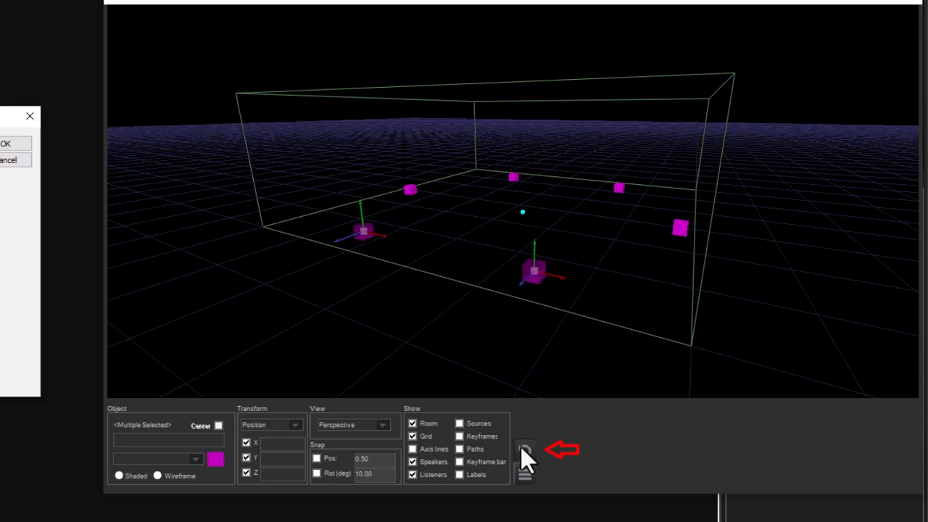
Step: Undo the joint move of speakers 02 and 03 and the listener's horizontal shifts
{"action": "left_click", "coordinate": [522, 448]}
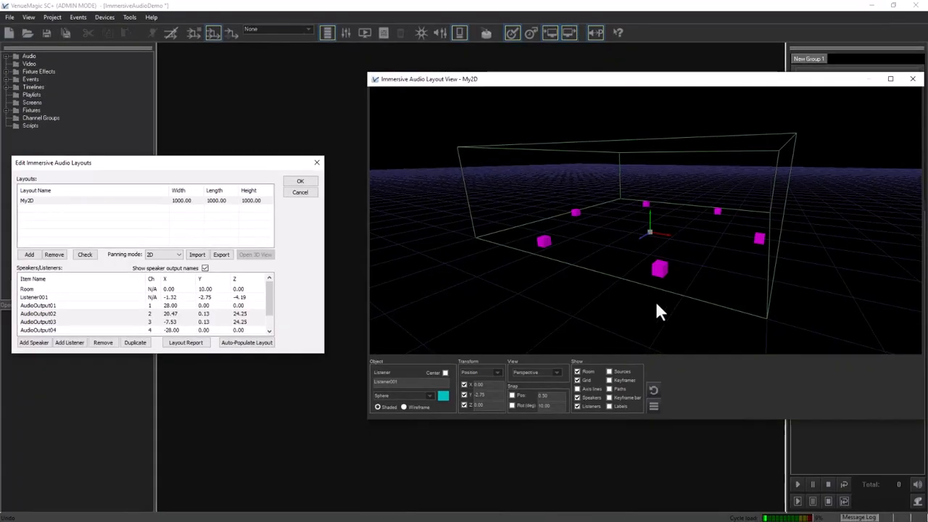
{"action": "left_click", "coordinate": [657, 269]}
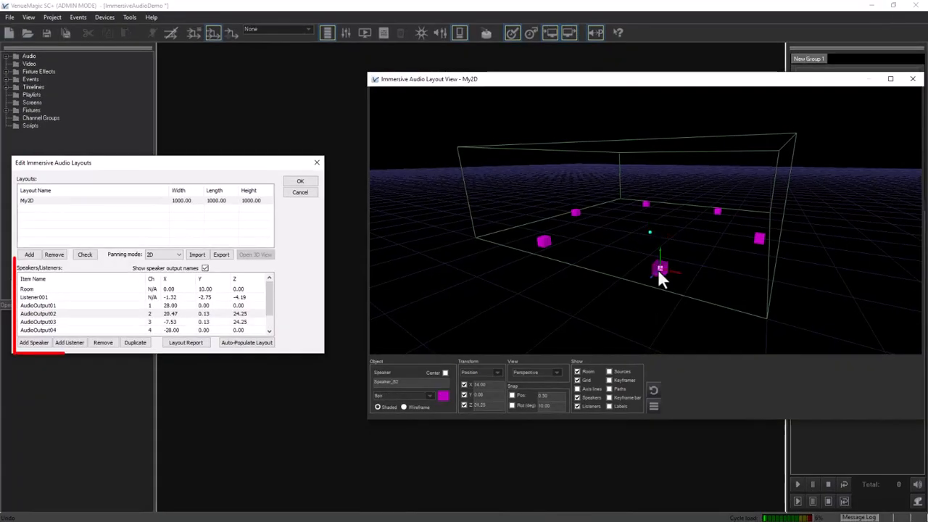
{"action": "left_click", "coordinate": [544, 243]}
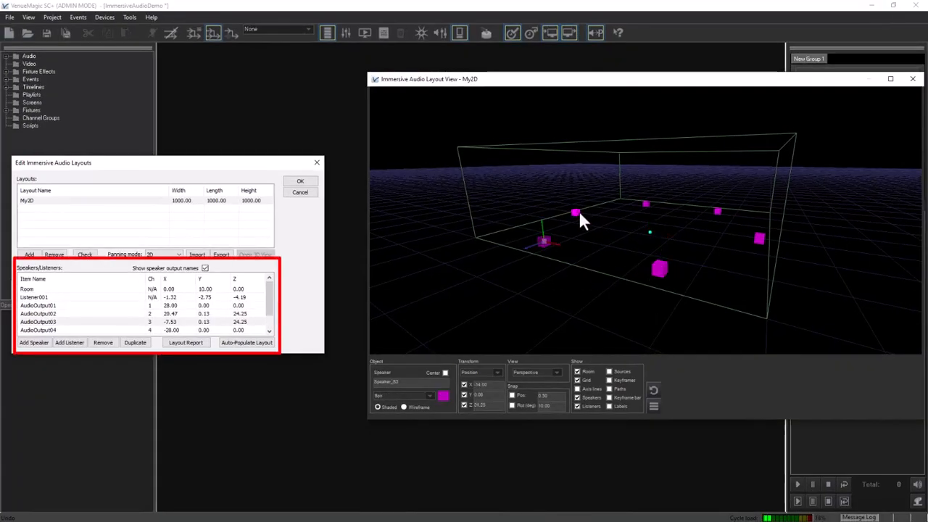
Step: Raise speaker AudioOutput01 along its vertical axis to about Y 1.58
{"action": "left_click", "coordinate": [757, 239]}
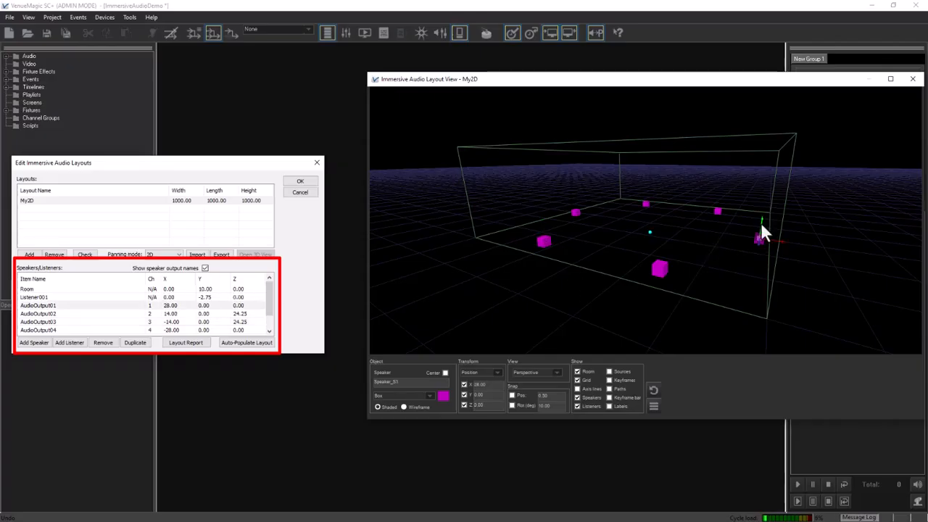
{"action": "mouse_move", "coordinate": [761, 222]}
{"action": "left_mouse_down"}
{"action": "mouse_move", "coordinate": [765, 205]}
{"action": "mouse_move", "coordinate": [768, 224]}
{"action": "left_mouse_up"}
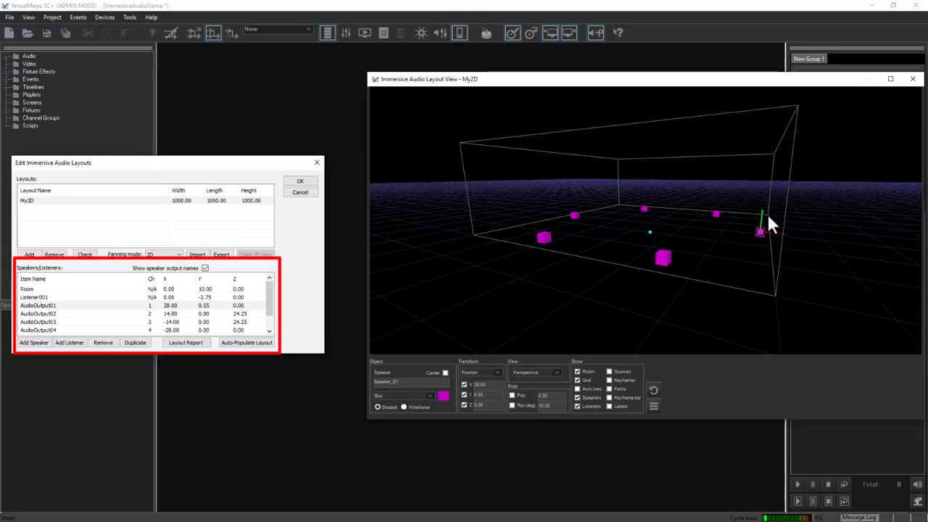
Step: Set the X position of AudioOutput02 to 20 in the layout's speaker list
{"action": "left_click", "coordinate": [189, 315]}
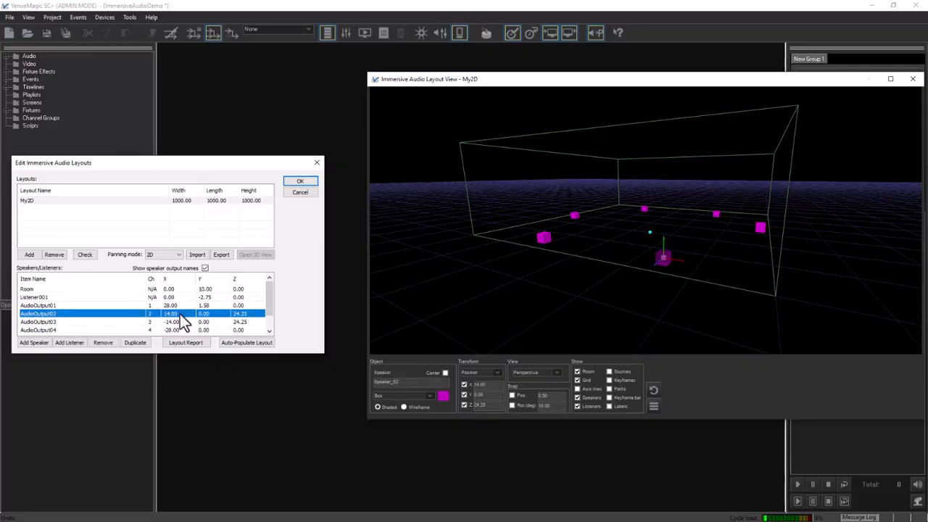
{"action": "left_click", "coordinate": [192, 315]}
{"action": "type", "text": "20"}
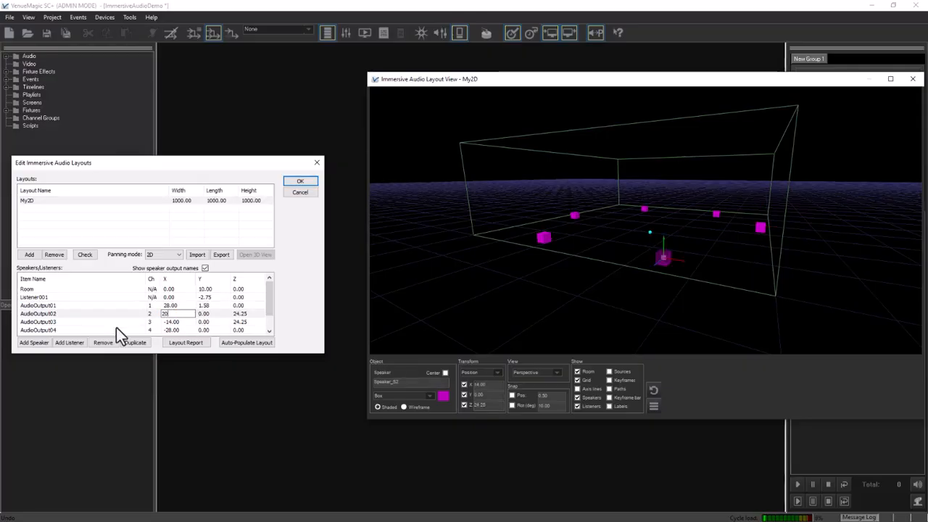
{"action": "key", "text": "Return"}
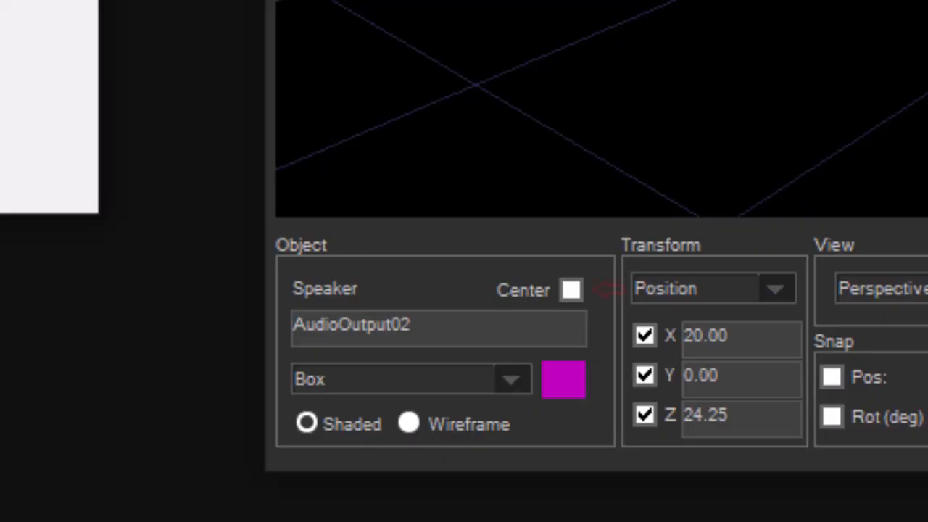
Step: Center the 3D view on AudioOutput02, move the speaker along X to about 11.05, and turn centering off again
{"action": "left_click", "coordinate": [571, 290]}
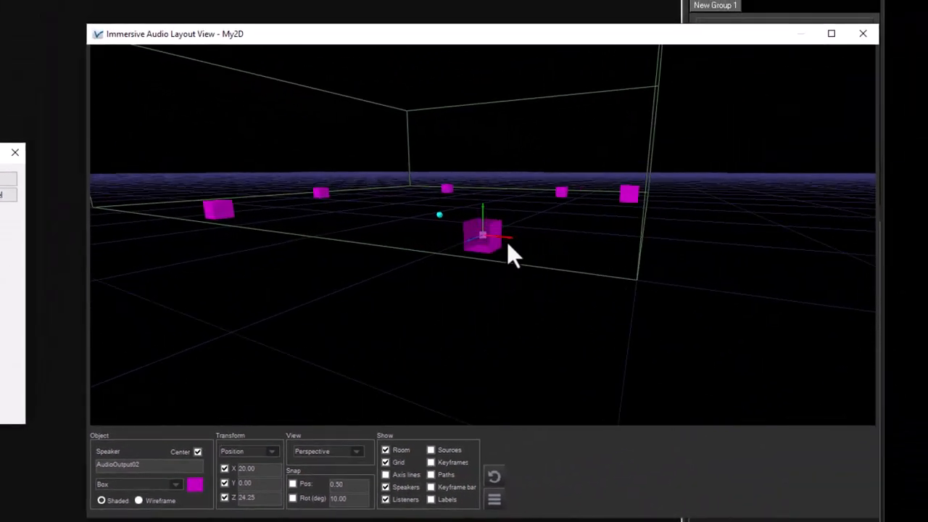
{"action": "left_click_drag", "start_coordinate": [507, 249], "coordinate": [338, 313]}
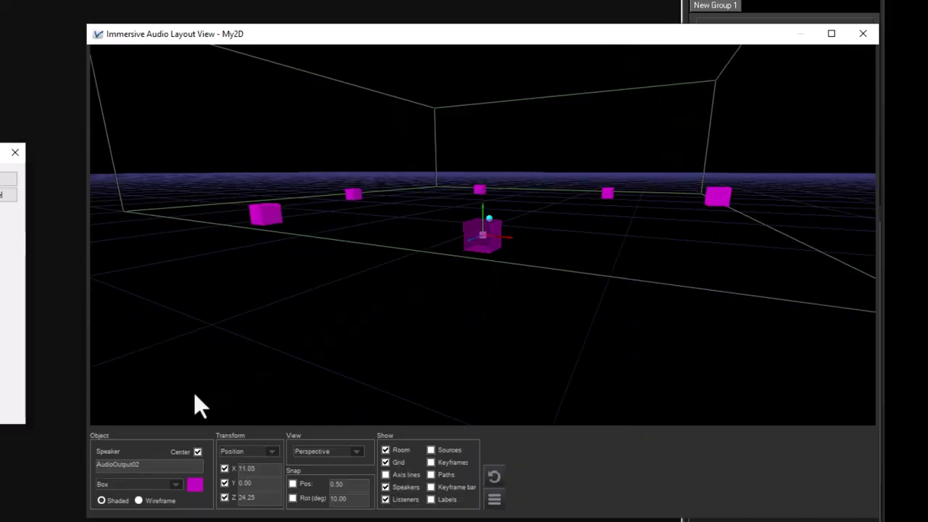
{"action": "left_click_drag", "start_coordinate": [385, 372], "coordinate": [453, 363]}
{"action": "left_click", "coordinate": [197, 451]}
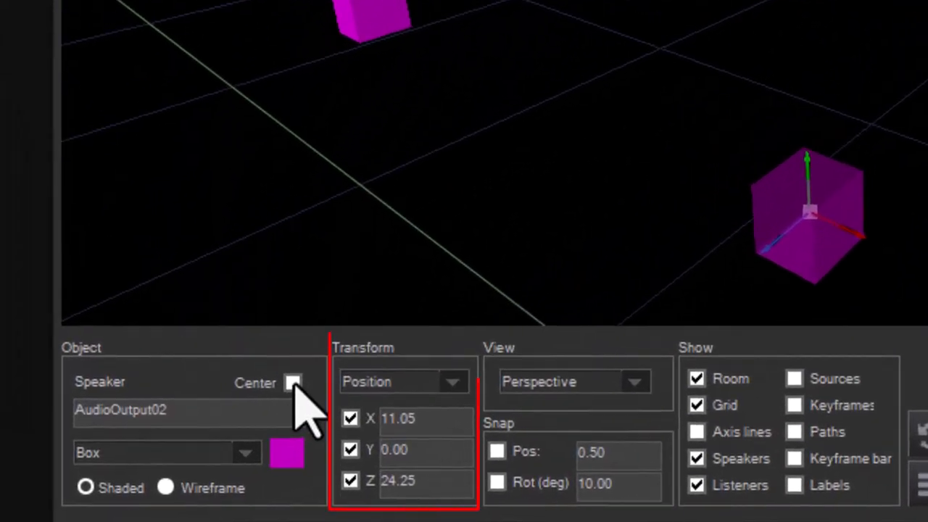
Step: View the Rotation (degs) and Size transform modes of AudioOutput02, returning to Position
{"action": "left_click", "coordinate": [451, 383]}
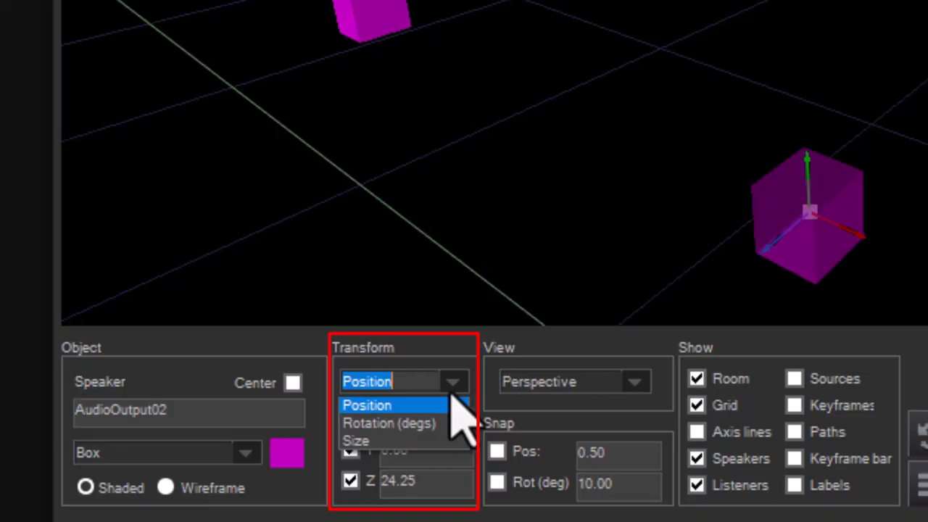
{"action": "left_click", "coordinate": [411, 423]}
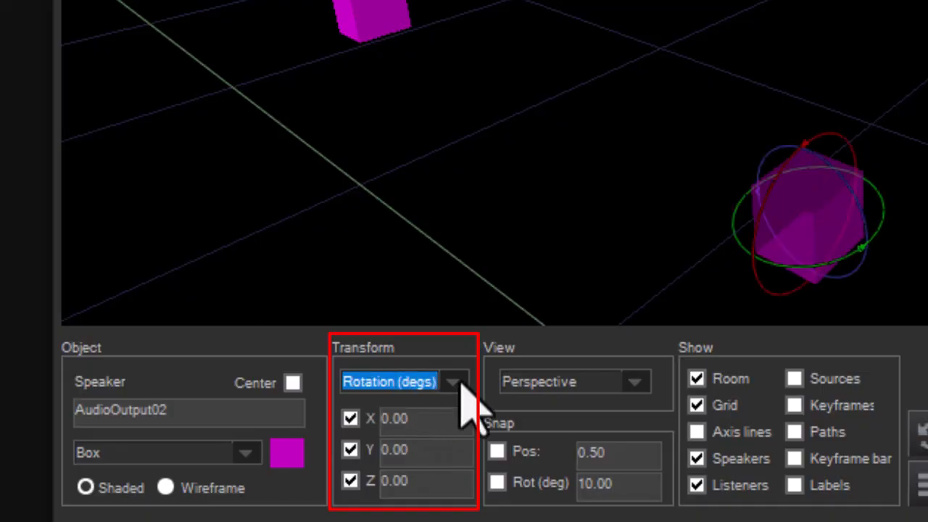
{"action": "left_click", "coordinate": [461, 384]}
{"action": "left_click", "coordinate": [408, 442]}
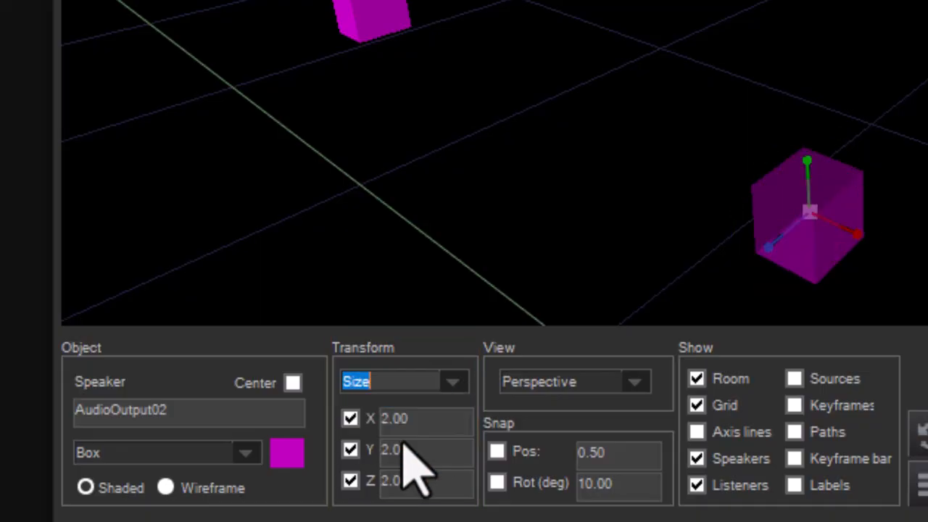
{"action": "left_click", "coordinate": [458, 392]}
{"action": "left_click", "coordinate": [424, 408]}
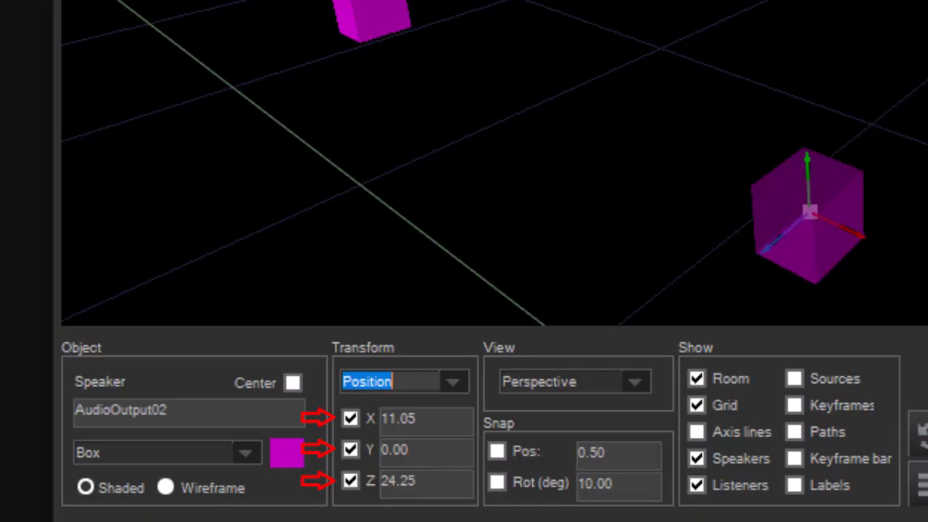
Step: Disable the Z and Y axes for position changes and move AudioOutput02 along X to about 10.04
{"action": "left_click", "coordinate": [351, 480]}
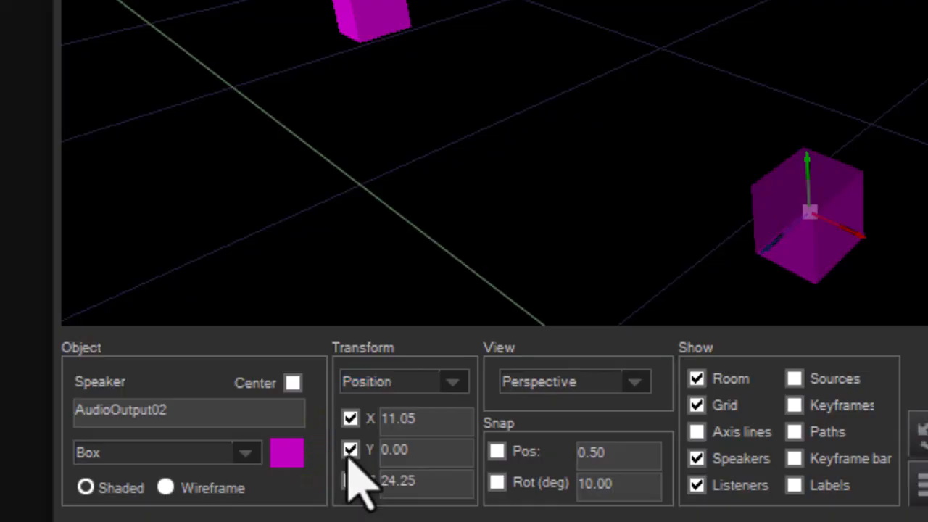
{"action": "left_click", "coordinate": [350, 450]}
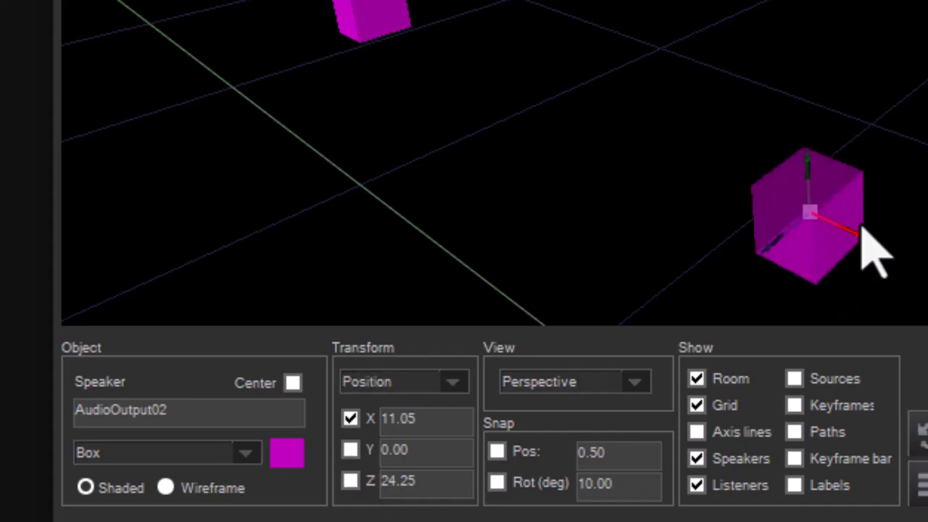
{"action": "left_click_drag", "start_coordinate": [866, 238], "coordinate": [811, 235]}
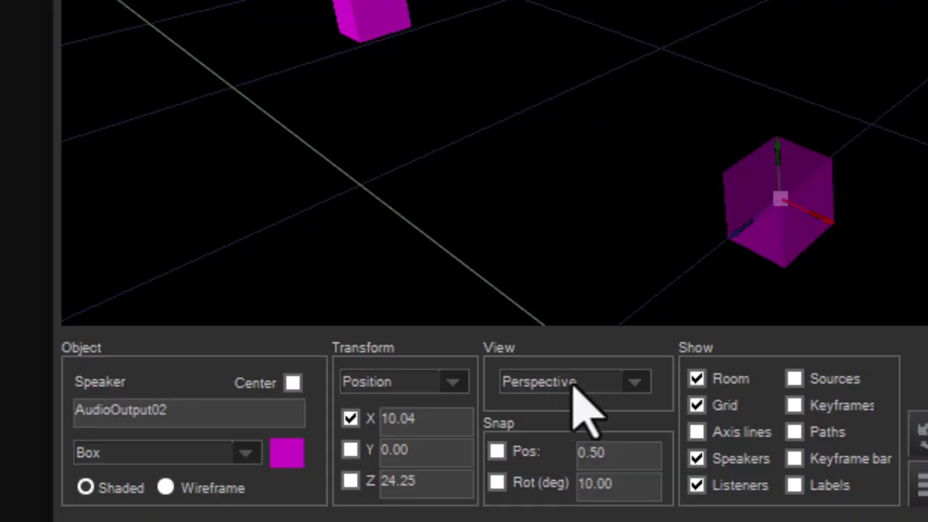
Step: Look over the available view directions for the 3D view, keeping Perspective
{"action": "left_click", "coordinate": [634, 383]}
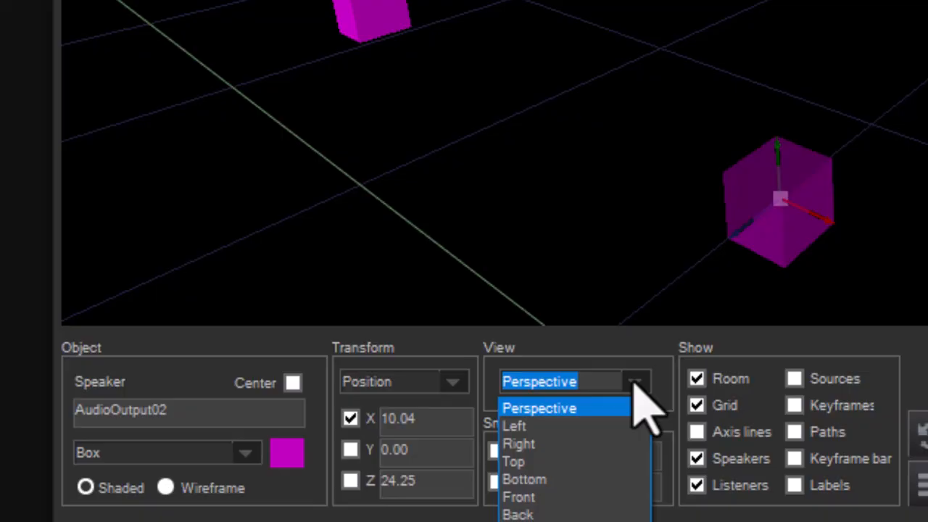
{"action": "left_click", "coordinate": [633, 382]}
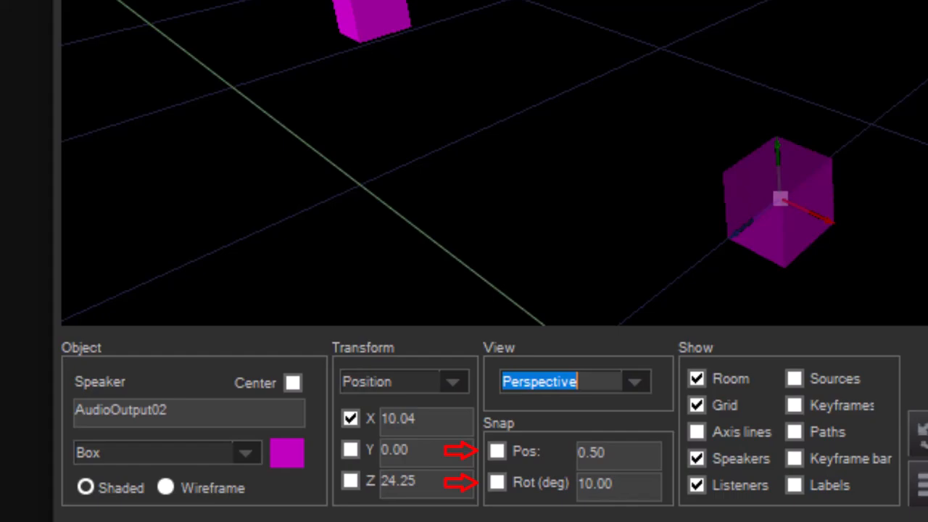
{"action": "scroll", "coordinate": [495, 163], "scroll_direction": "down", "scroll_amount": 6}
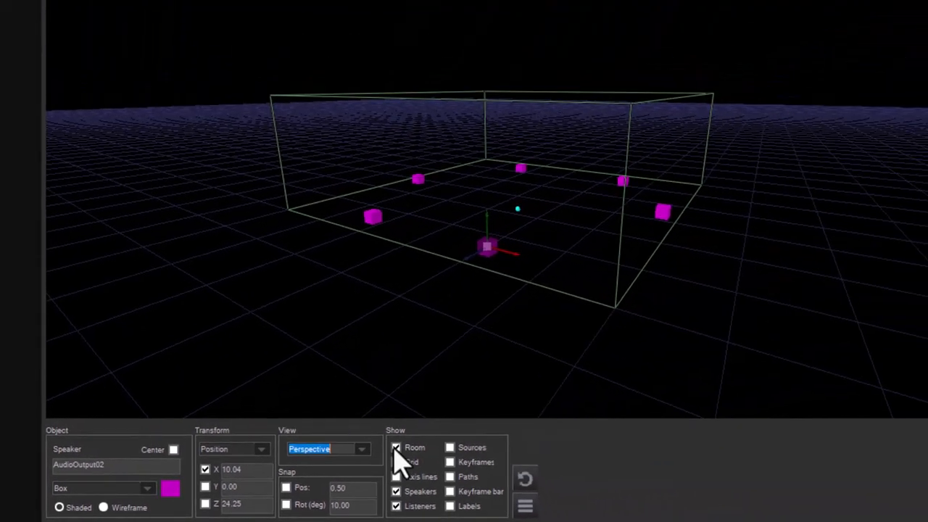
Step: Toggle the display of the room, grid, axis lines, speakers and listeners one by one, restoring each to its original setting
{"action": "left_click", "coordinate": [395, 447]}
{"action": "left_click", "coordinate": [395, 447]}
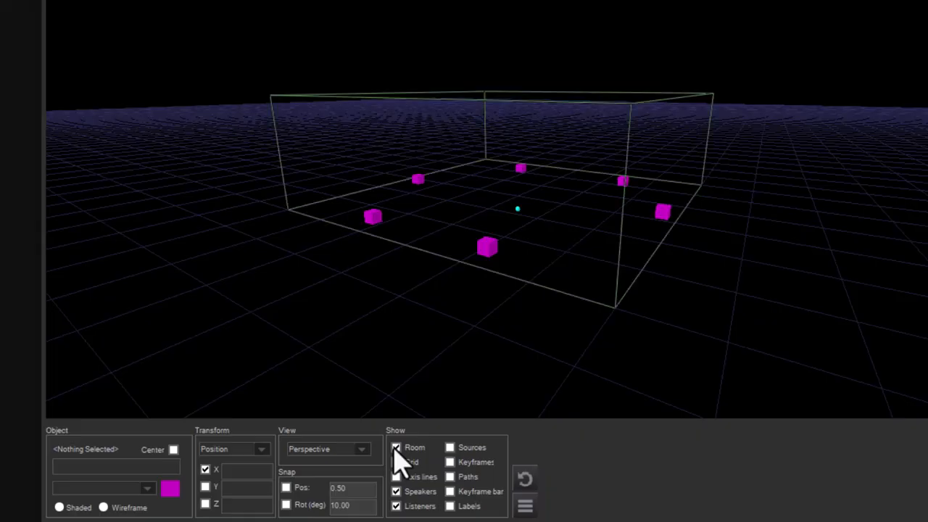
{"action": "left_click", "coordinate": [396, 463]}
{"action": "left_click", "coordinate": [395, 462]}
{"action": "left_click", "coordinate": [396, 477]}
{"action": "left_click", "coordinate": [396, 477]}
{"action": "left_click", "coordinate": [396, 491]}
{"action": "left_click", "coordinate": [395, 493]}
{"action": "left_click", "coordinate": [396, 493]}
{"action": "left_click", "coordinate": [396, 506]}
{"action": "left_click", "coordinate": [397, 506]}
Step: Show the object labels, inspect them from another angle, and hide the labels again
{"action": "left_click", "coordinate": [450, 506]}
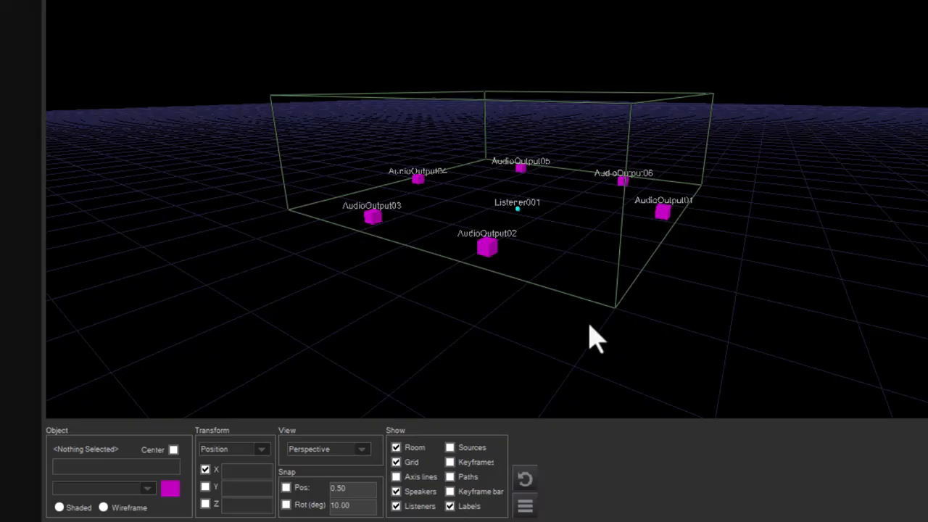
{"action": "left_click_drag", "start_coordinate": [588, 336], "coordinate": [303, 323]}
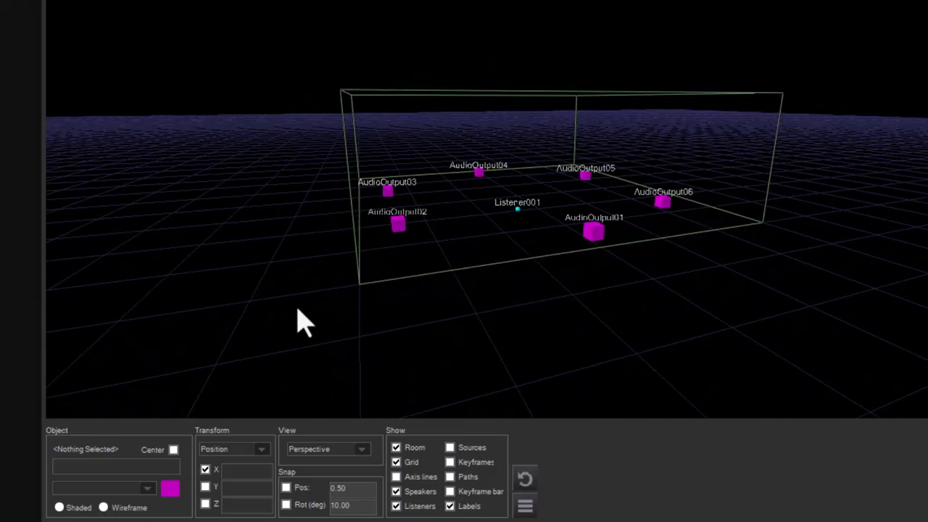
{"action": "left_click", "coordinate": [449, 506]}
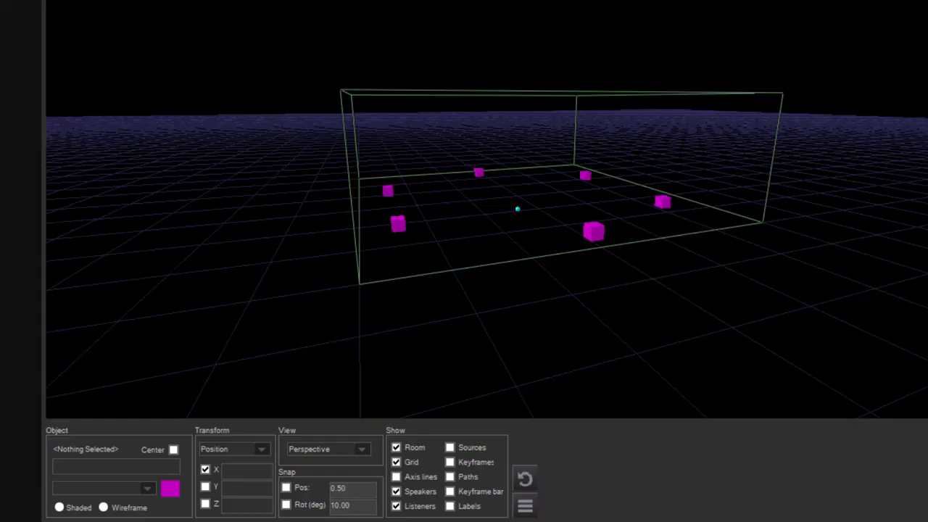
Step: Review the Immersive Audio Viewer Settings without changing them, and open the help topic for the Immersive Audio Layout View
{"action": "left_click", "coordinate": [525, 506]}
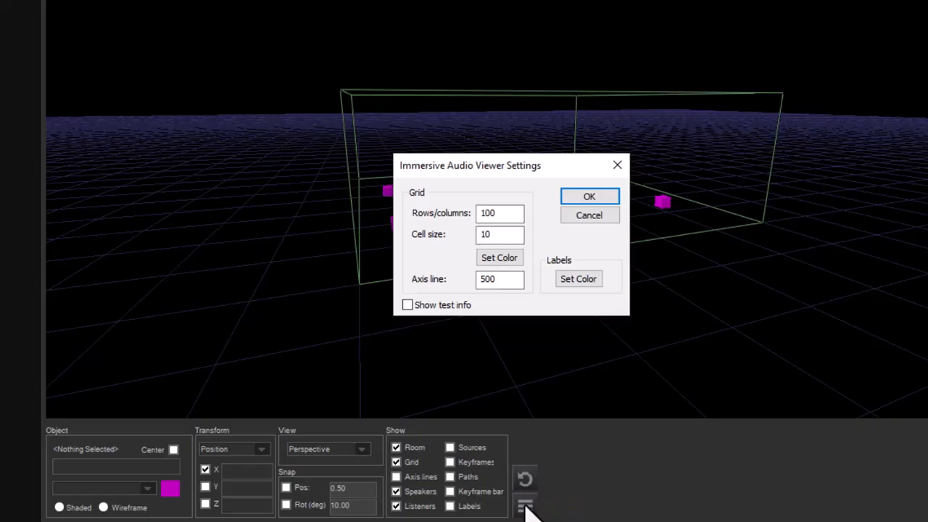
{"action": "left_click", "coordinate": [617, 165]}
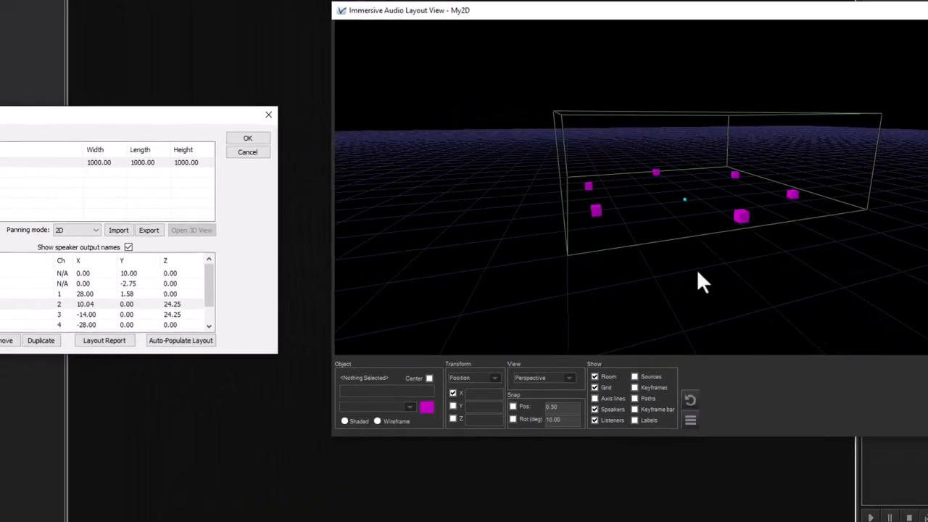
{"action": "key", "text": "F1"}
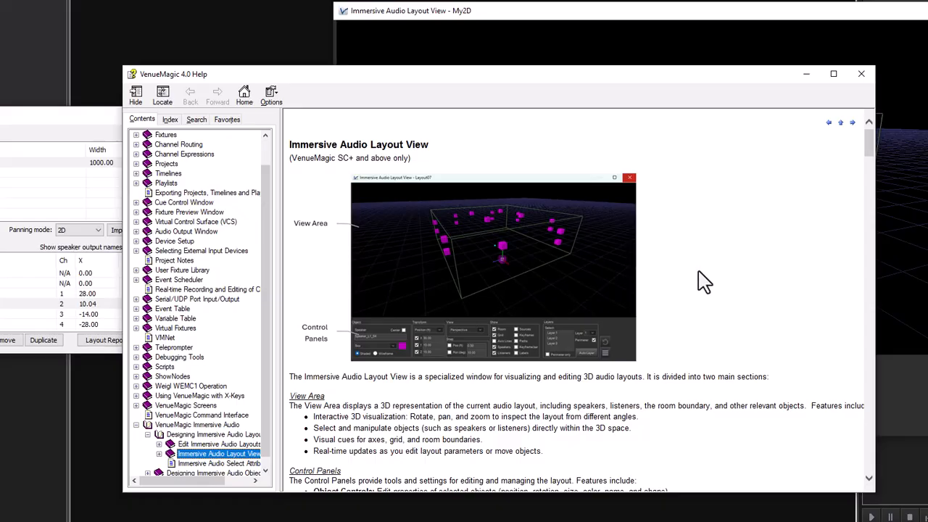
Step: Close the help and the My2D 3D view, and start a new auto-generated layout
{"action": "left_click", "coordinate": [862, 76]}
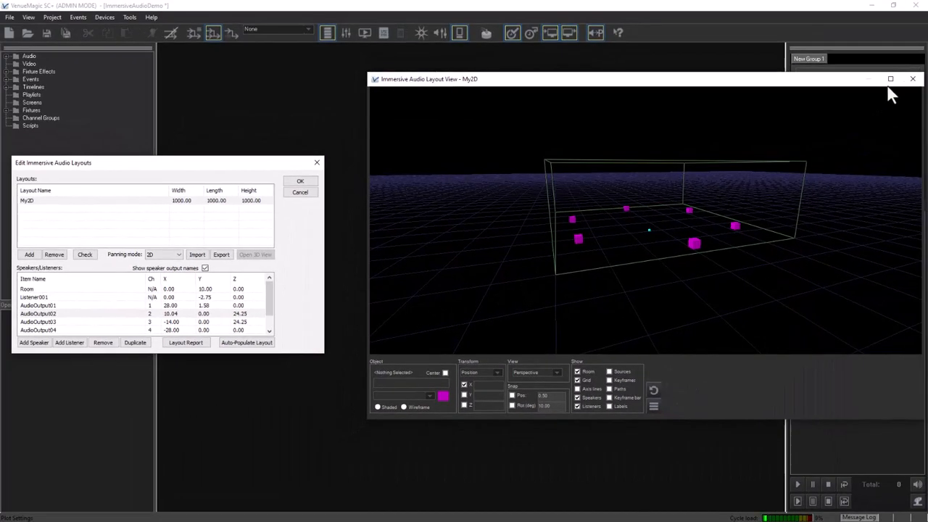
{"action": "left_click", "coordinate": [913, 80]}
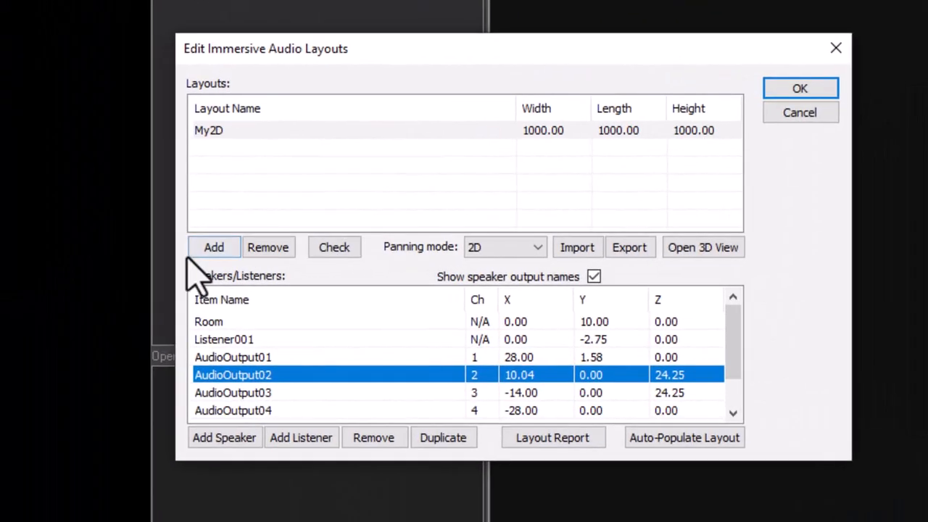
{"action": "left_click", "coordinate": [209, 247]}
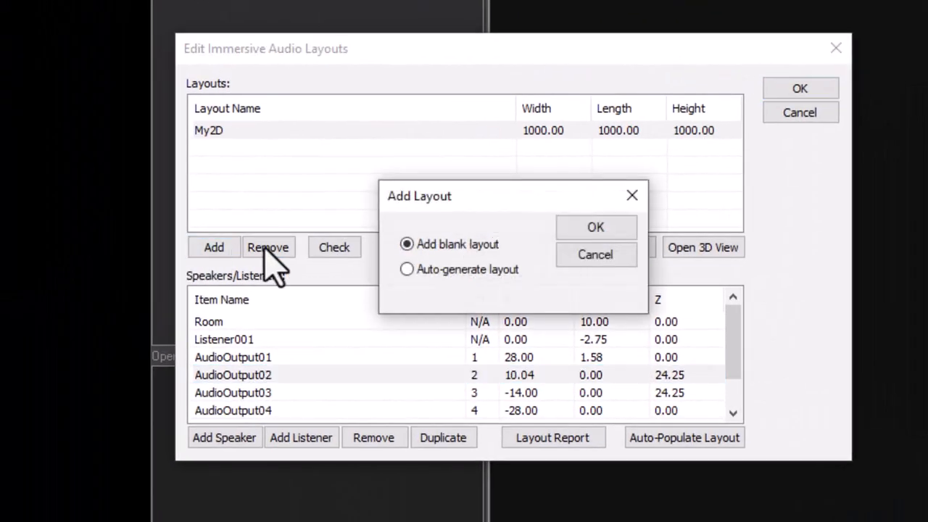
{"action": "left_click", "coordinate": [433, 268]}
{"action": "key", "text": "Return"}
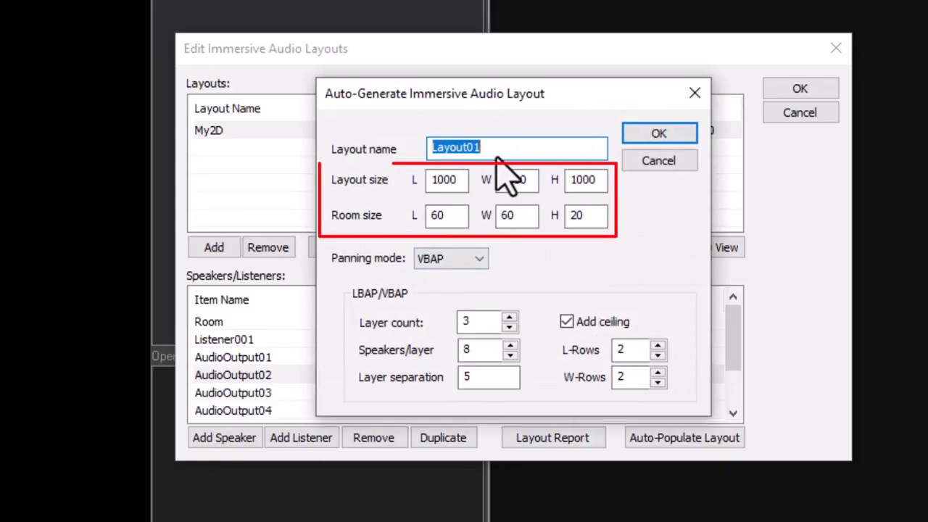
Step: Generate a layout named MyLBap with LBAP panning, one layer of 6 speakers, layer separation 5 and a 2-by-2-row ceiling
{"action": "type", "text": "MyLBap"}
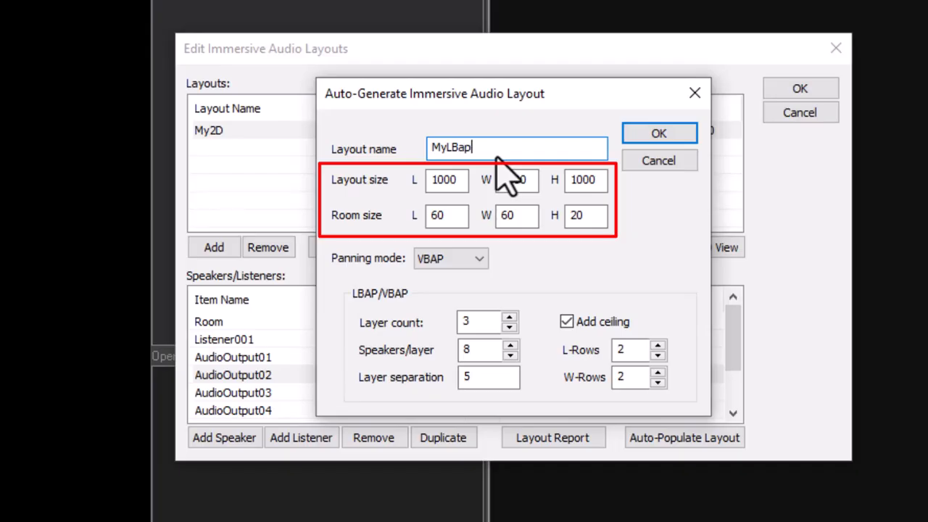
{"action": "left_click", "coordinate": [453, 259]}
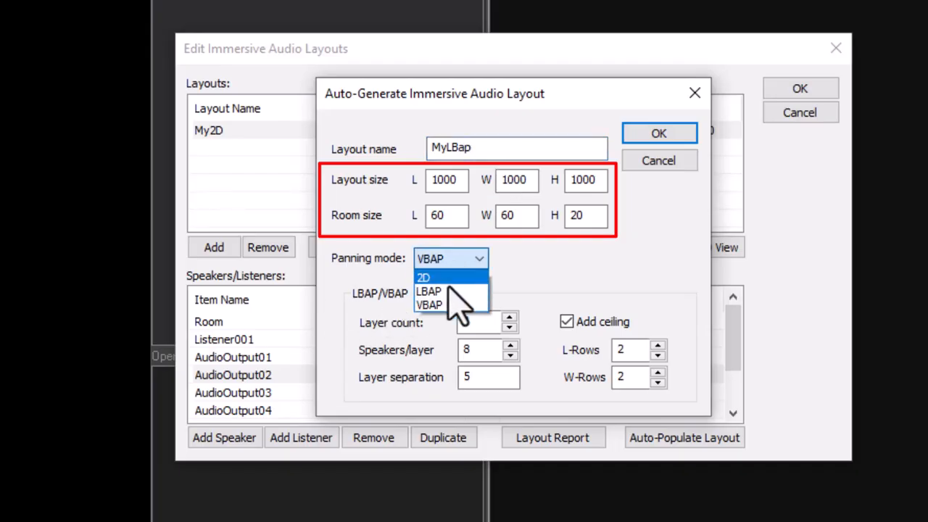
{"action": "left_click", "coordinate": [445, 292]}
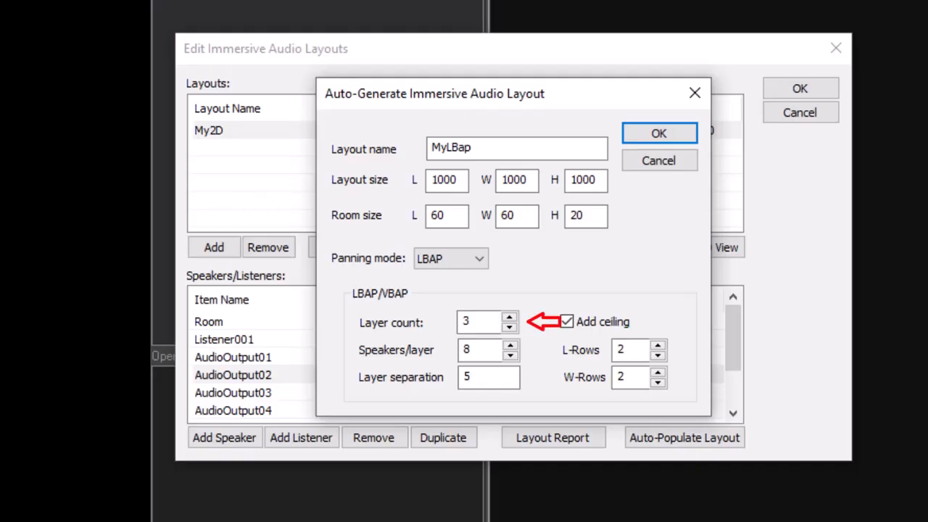
{"action": "left_click", "coordinate": [475, 323]}
{"action": "double_click", "coordinate": [474, 322]}
{"action": "type", "text": "1"}
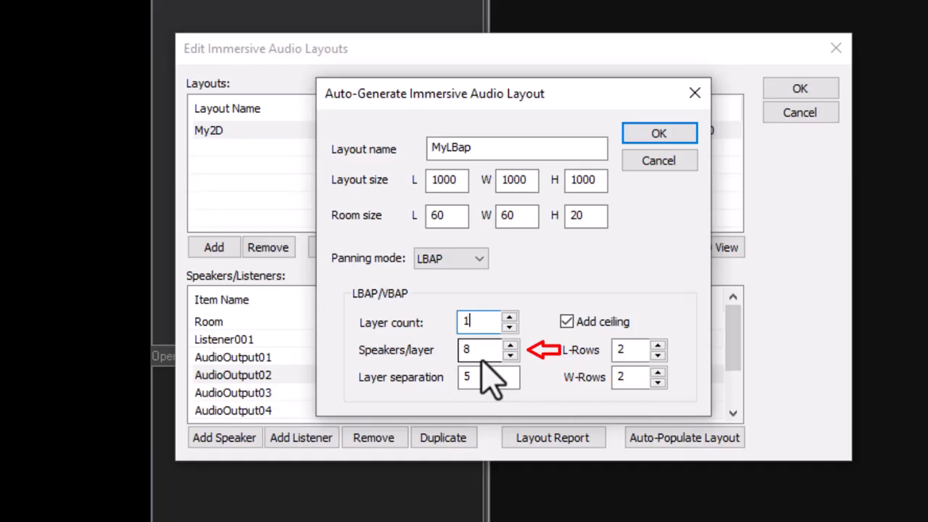
{"action": "key", "text": "Tab"}
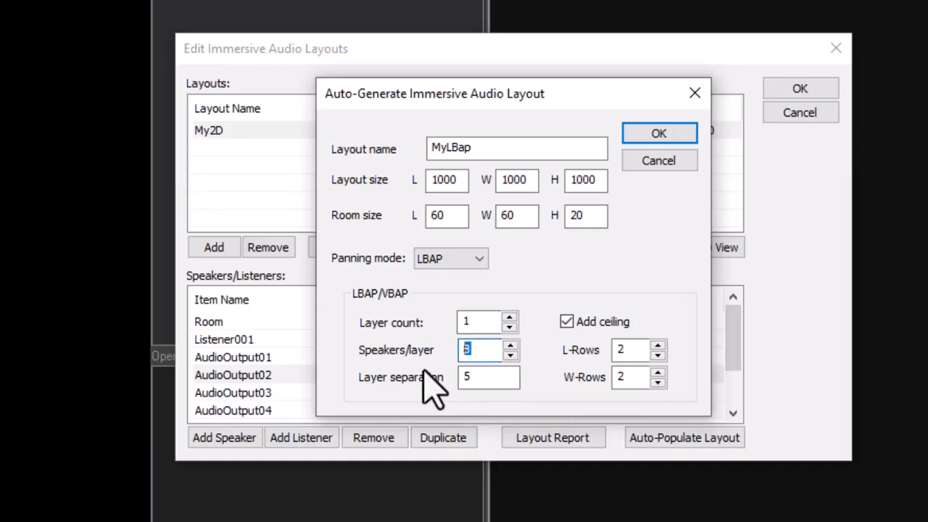
{"action": "type", "text": "6"}
{"action": "left_click", "coordinate": [499, 376]}
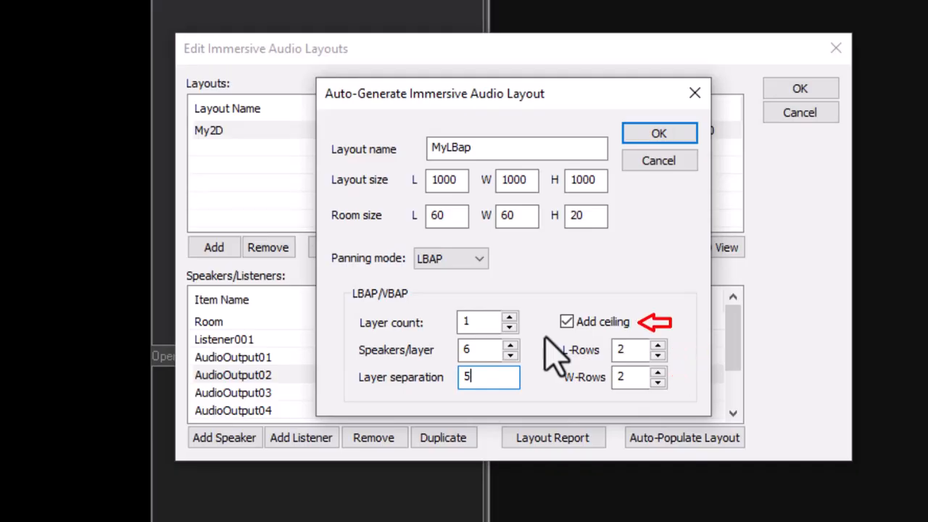
{"action": "left_click", "coordinate": [652, 139]}
Step: Open the 3D view of the MyLBap layout and inspect the whole room from another angle
{"action": "left_click", "coordinate": [707, 247]}
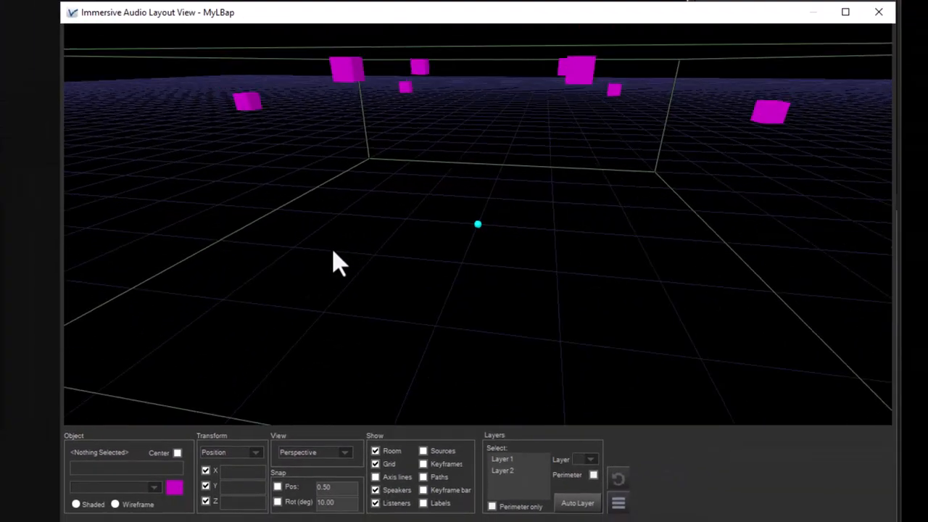
{"action": "scroll", "coordinate": [334, 251], "scroll_direction": "down", "scroll_amount": 5}
{"action": "left_click_drag", "start_coordinate": [420, 262], "coordinate": [513, 181]}
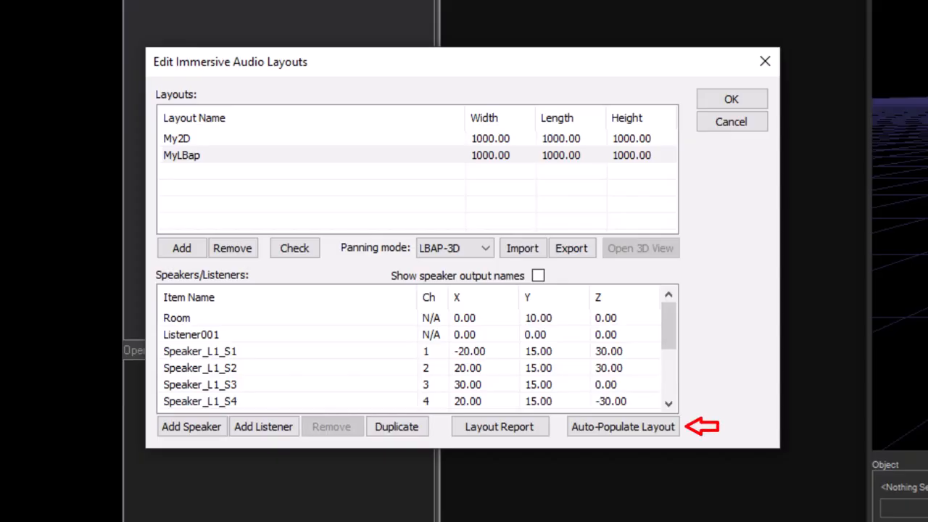
Step: Auto-populate MyLBap again with 2 layers, 8 speakers per layer, layer separation 7, and 3 length and 3 width rows of ceiling speakers
{"action": "left_click", "coordinate": [585, 429]}
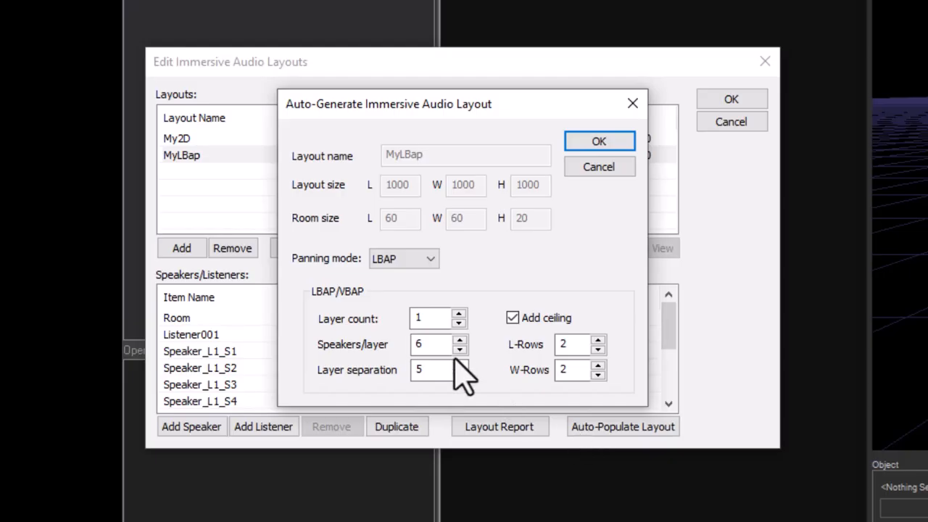
{"action": "left_click", "coordinate": [458, 317]}
{"action": "left_click", "coordinate": [459, 340]}
{"action": "left_click", "coordinate": [459, 340]}
{"action": "left_click", "coordinate": [435, 373]}
{"action": "type", "text": "7"}
{"action": "left_click", "coordinate": [598, 340]}
{"action": "left_click", "coordinate": [598, 366]}
{"action": "left_click", "coordinate": [598, 143]}
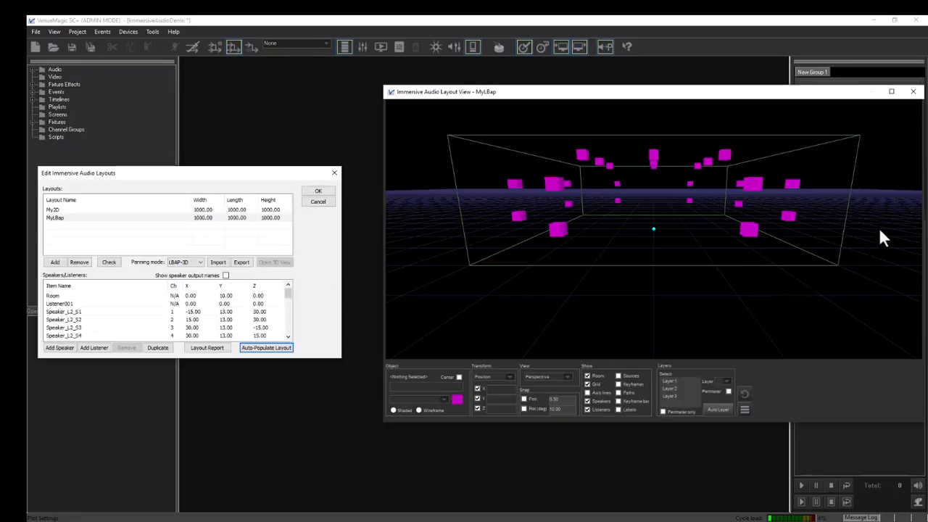
Step: Raise the listener straight up to a Y position of about 11.54
{"action": "left_click_drag", "start_coordinate": [878, 226], "coordinate": [860, 224]}
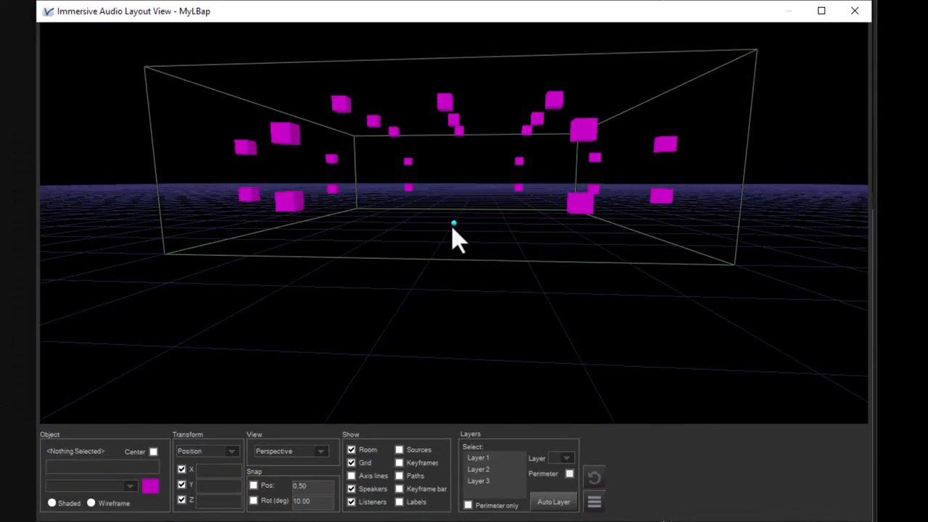
{"action": "left_click_drag", "start_coordinate": [452, 223], "coordinate": [462, 134]}
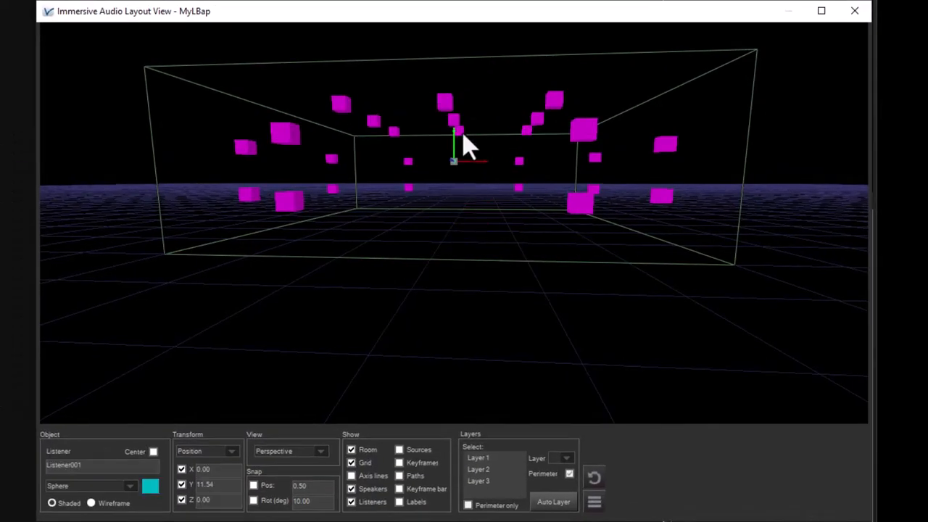
{"action": "left_click_drag", "start_coordinate": [440, 173], "coordinate": [493, 227]}
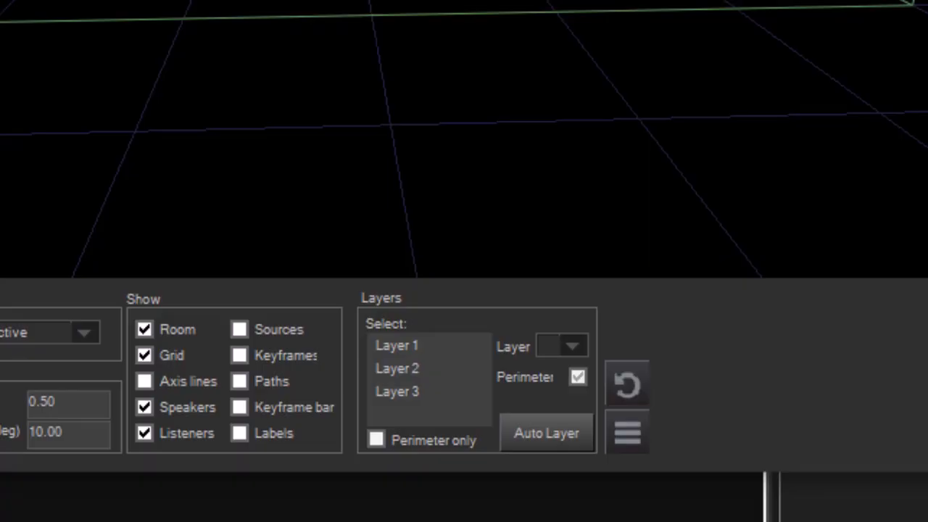
Step: Select the speakers of Layer 3, Layer 2 and Layer 1 in turn, and inspect Layer 1 from another angle
{"action": "left_click_drag", "start_coordinate": [921, 147], "coordinate": [634, 261]}
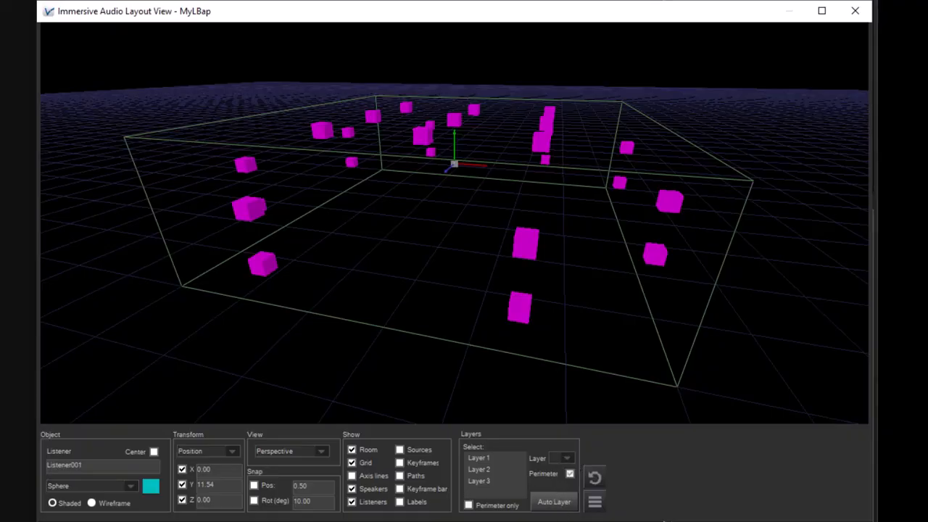
{"action": "left_click", "coordinate": [478, 481]}
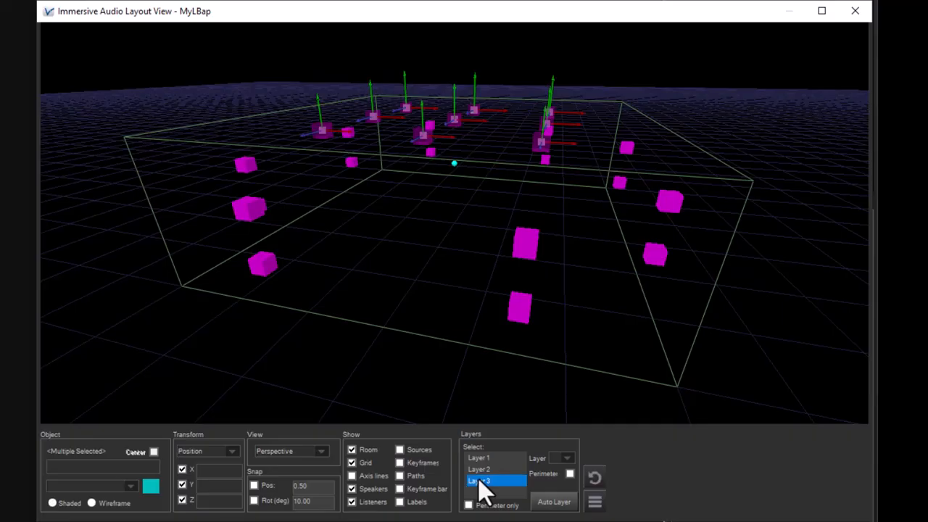
{"action": "left_click", "coordinate": [484, 469]}
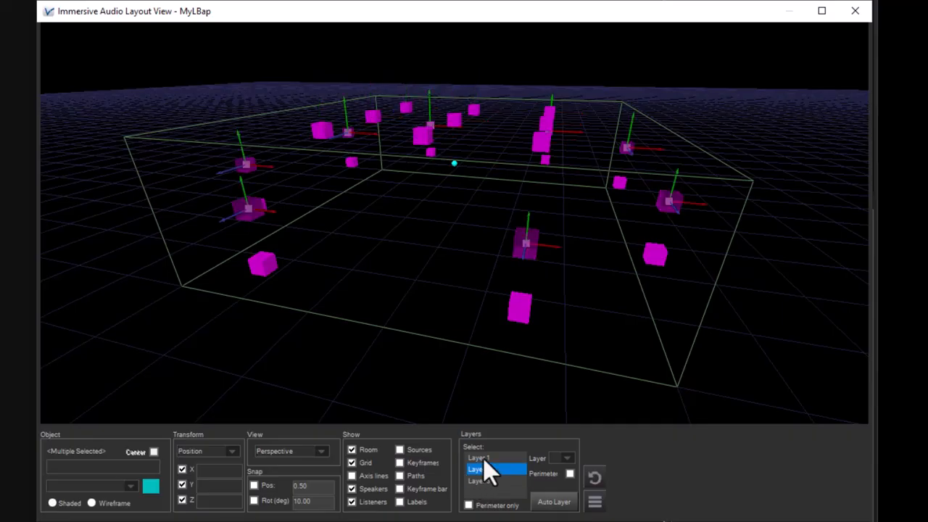
{"action": "left_click", "coordinate": [484, 457]}
{"action": "left_click_drag", "start_coordinate": [346, 307], "coordinate": [478, 293]}
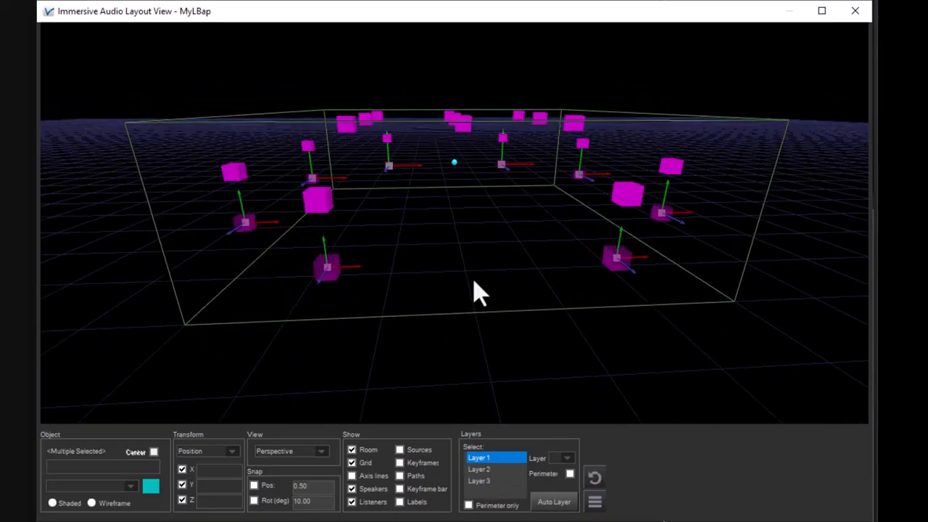
Step: Extend the Layer 1 selection with the speakers of Layer 2 and Layer 3
{"action": "left_click", "coordinate": [477, 469], "text": "ctrl"}
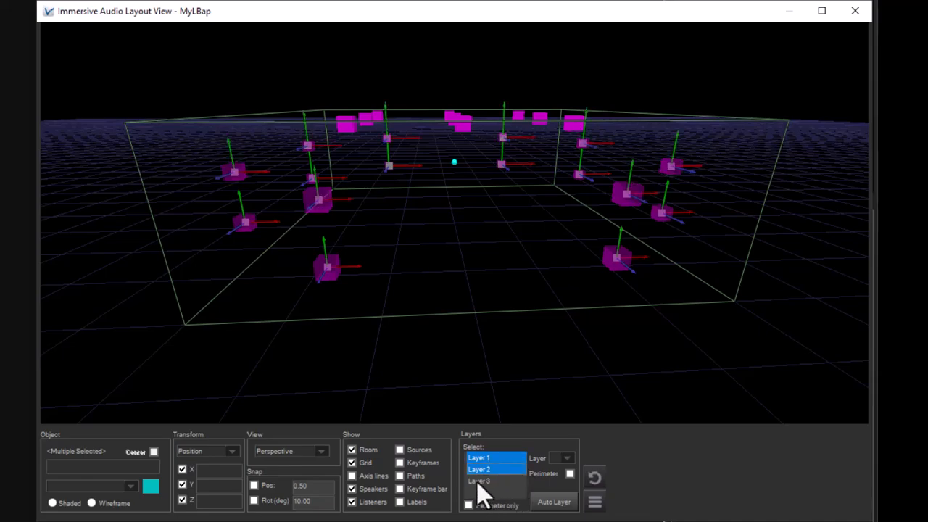
{"action": "left_click", "coordinate": [480, 481], "text": "ctrl"}
{"action": "left_click", "coordinate": [487, 490]}
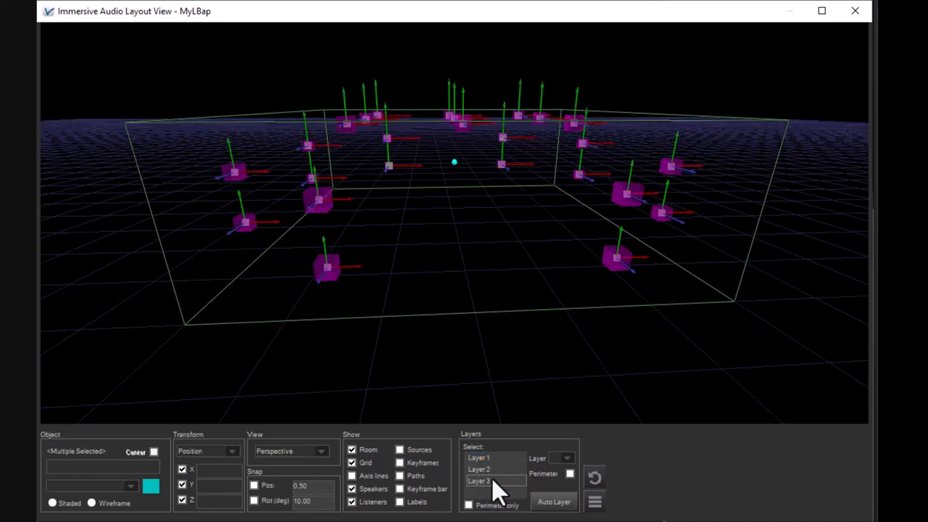
Step: Select Layer 2 and then only Layer 3, and restrict layer selection to perimeter speakers
{"action": "left_click", "coordinate": [481, 472]}
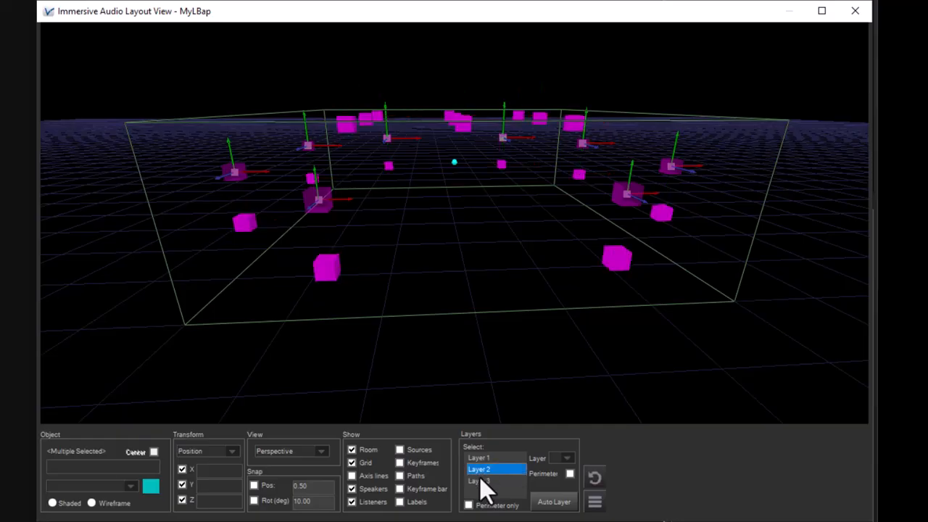
{"action": "left_click", "coordinate": [480, 482]}
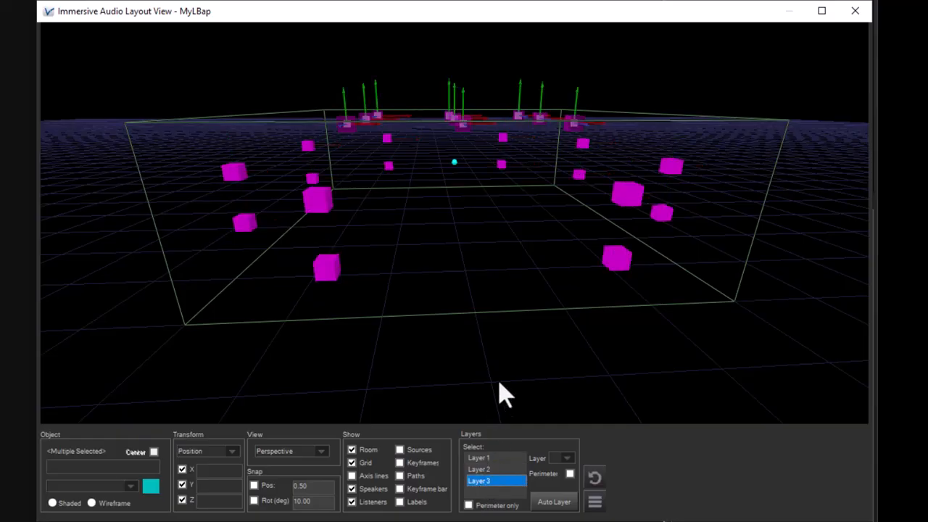
{"action": "left_click_drag", "start_coordinate": [662, 263], "coordinate": [467, 371]}
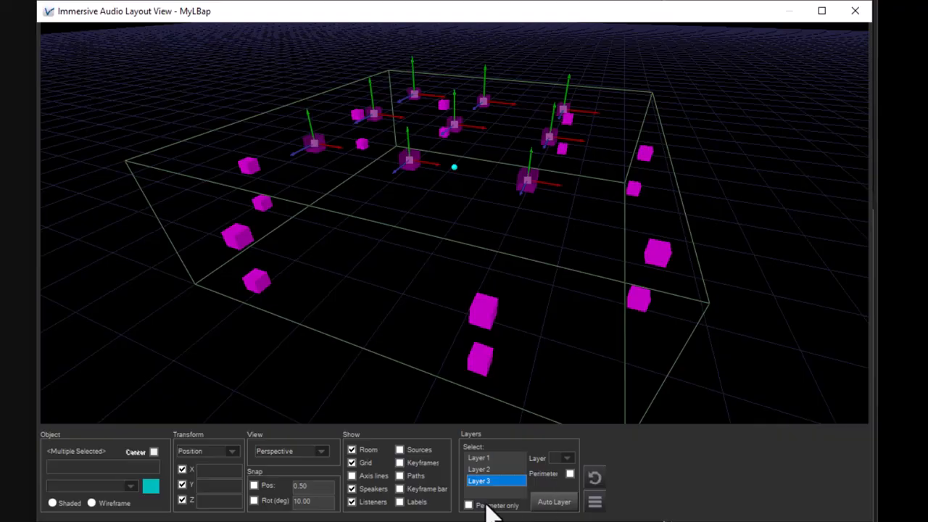
{"action": "left_click", "coordinate": [468, 505]}
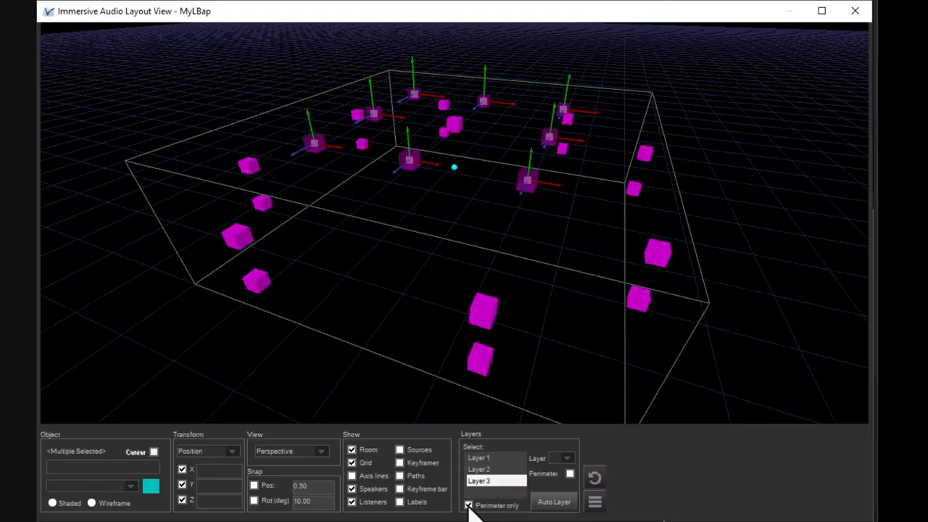
{"action": "left_click_drag", "start_coordinate": [369, 344], "coordinate": [429, 346]}
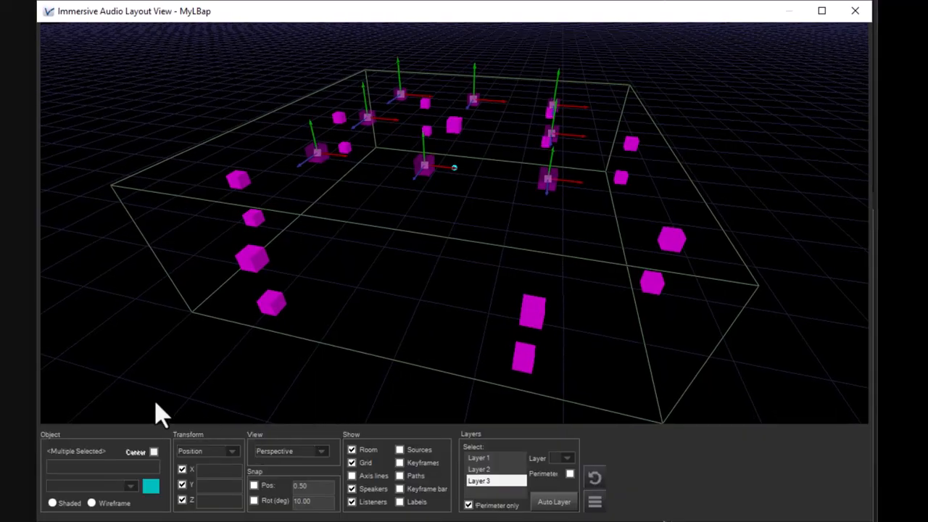
Step: Clear the selection, then select the perimeter speakers of Layer 3 and Layer 2 in turn
{"action": "left_click", "coordinate": [101, 399]}
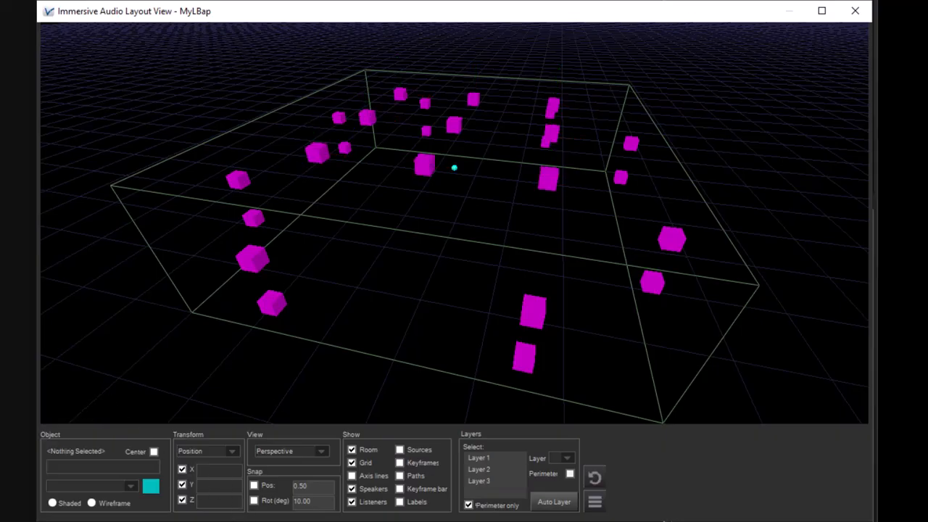
{"action": "left_click_drag", "start_coordinate": [217, 384], "coordinate": [305, 366]}
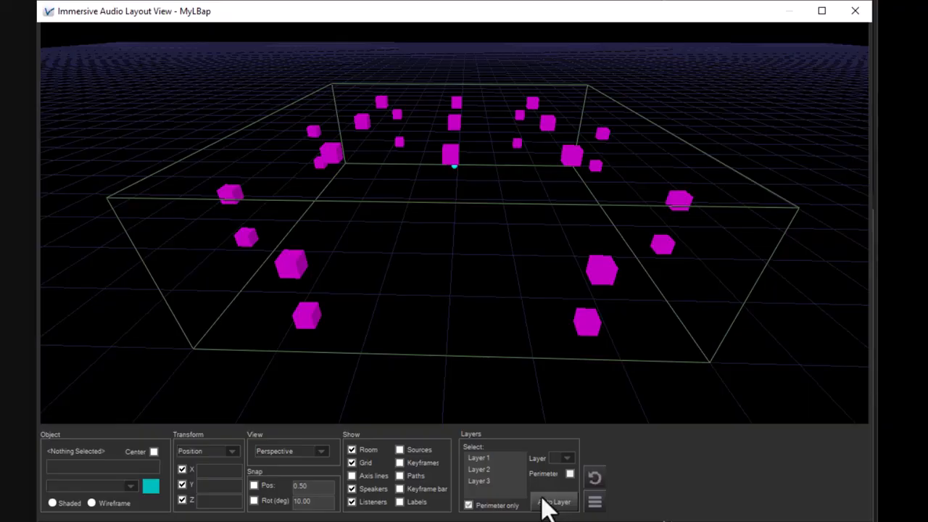
{"action": "left_click", "coordinate": [486, 481]}
{"action": "left_click", "coordinate": [485, 469]}
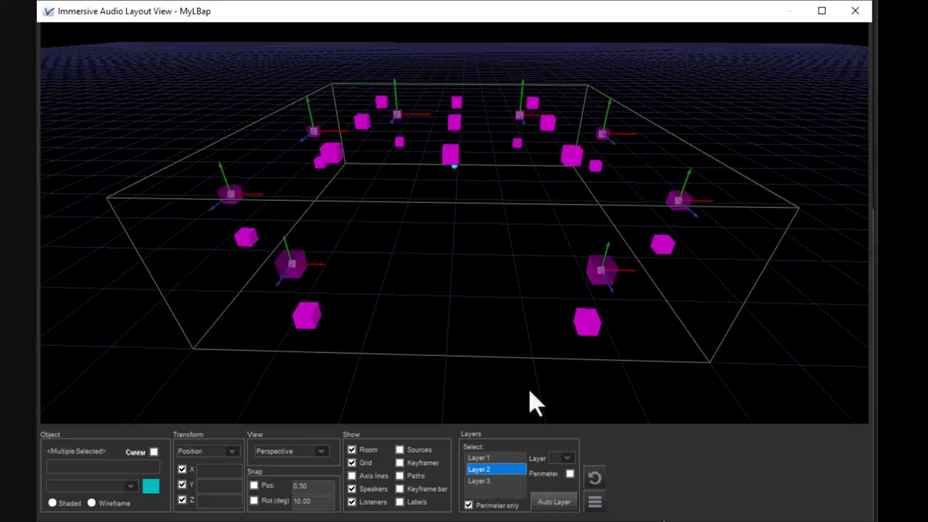
Step: Select Speaker_L1_S2 and look at its layer assignment choices, keeping it on Layer 1
{"action": "left_click", "coordinate": [589, 334]}
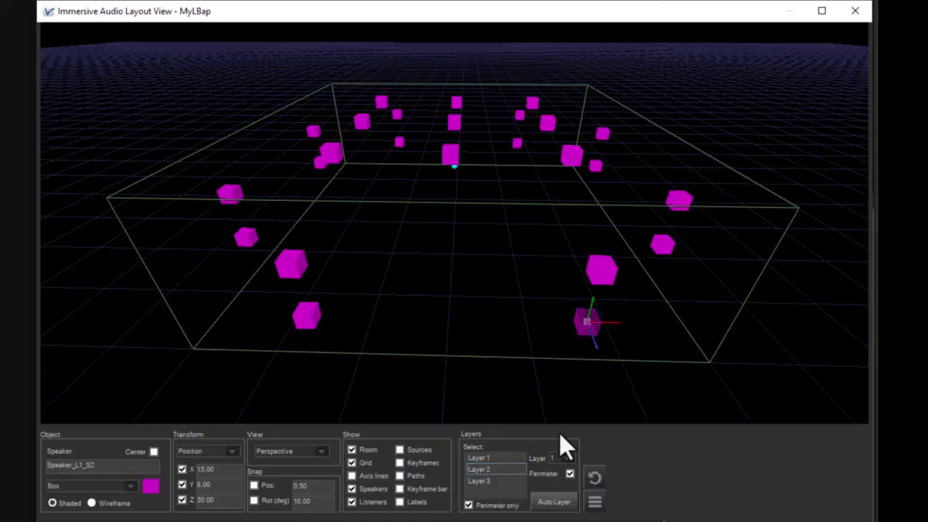
{"action": "left_click", "coordinate": [567, 458]}
{"action": "left_click", "coordinate": [555, 472]}
Step: Select the perimeter speakers of Layer 3, clear the selection, and select only the ceiling speaker Speaker_L3_S9
{"action": "left_click", "coordinate": [476, 482]}
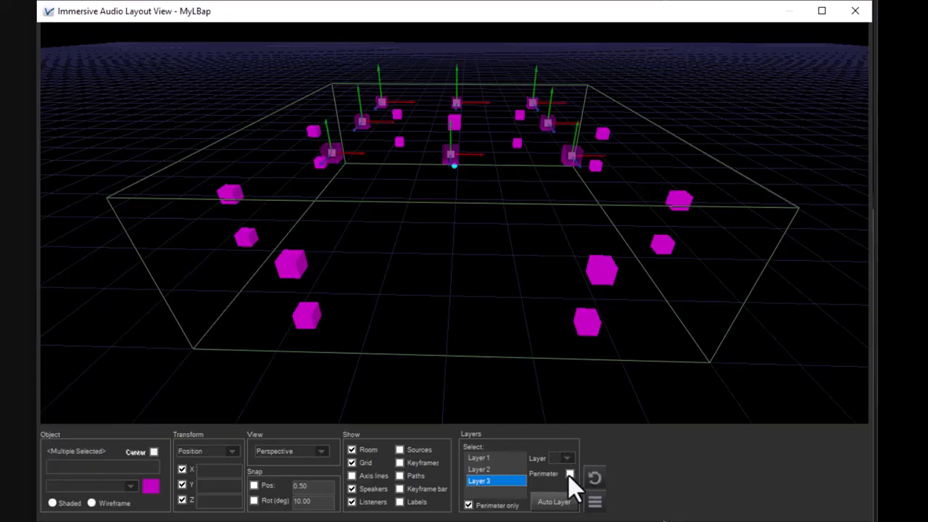
{"action": "left_click", "coordinate": [466, 195]}
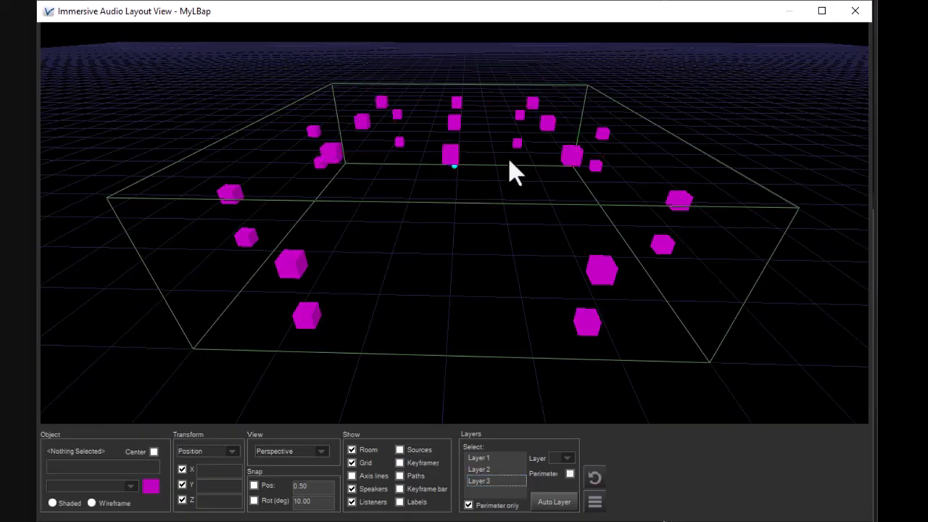
{"action": "left_click", "coordinate": [572, 158]}
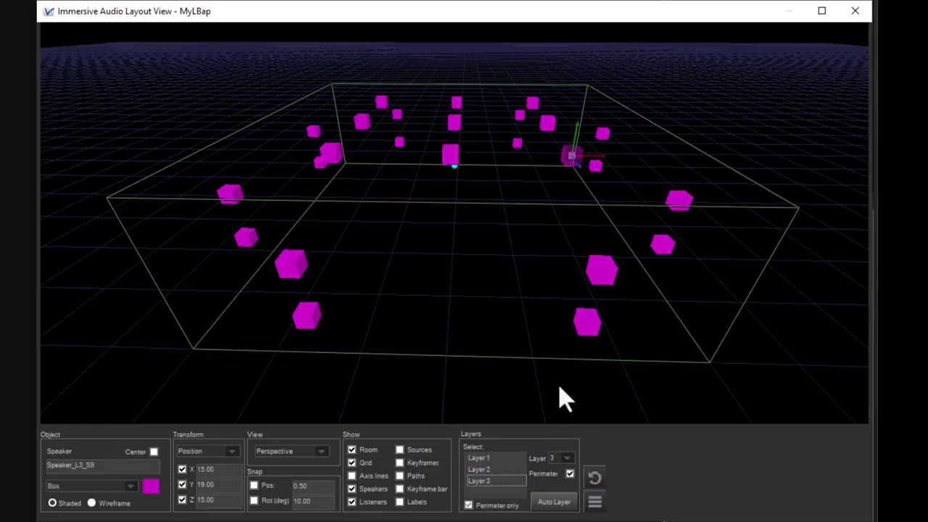
Step: Read the Immersive Audio Layout View help topic, covering object selection, the sizing manipulator, and the view and snap settings
{"action": "left_click_drag", "start_coordinate": [790, 373], "coordinate": [219, 392]}
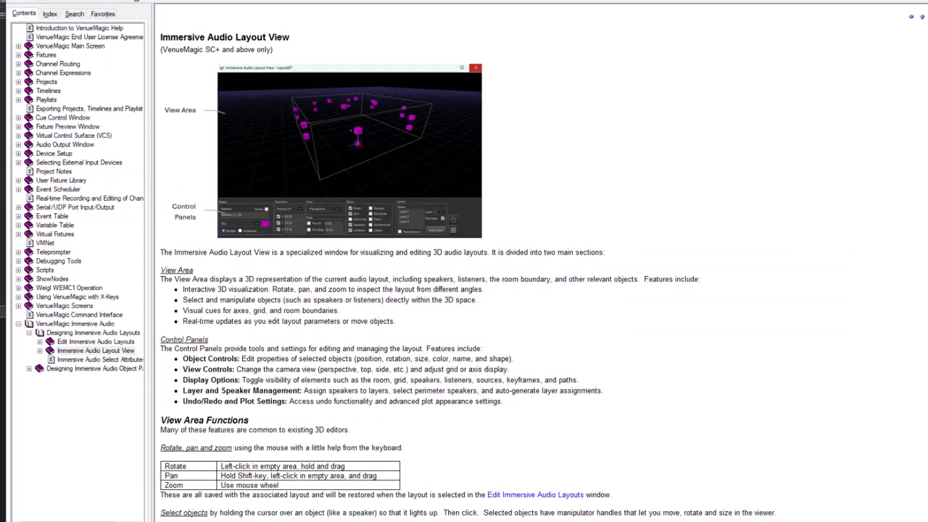
{"action": "scroll", "coordinate": [537, 261], "scroll_direction": "down", "scroll_amount": 6}
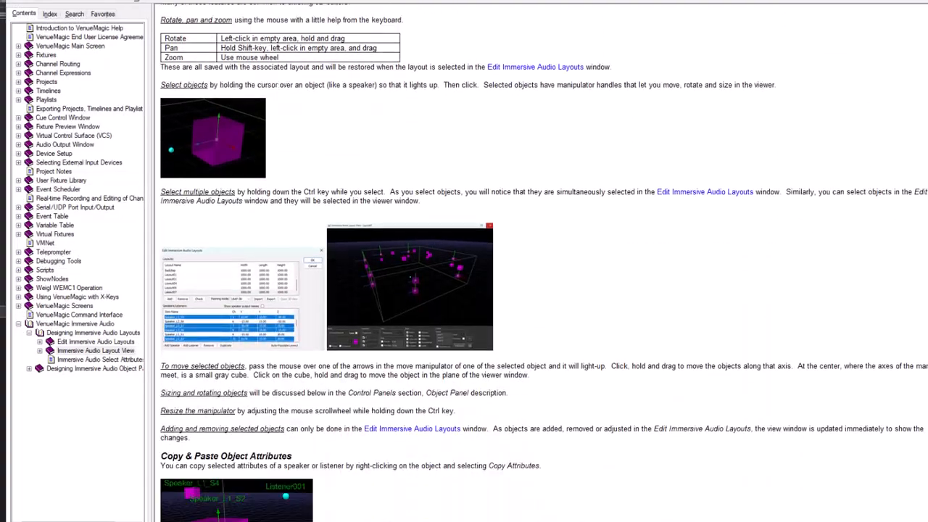
{"action": "scroll", "coordinate": [920, 332], "scroll_direction": "down", "scroll_amount": 20}
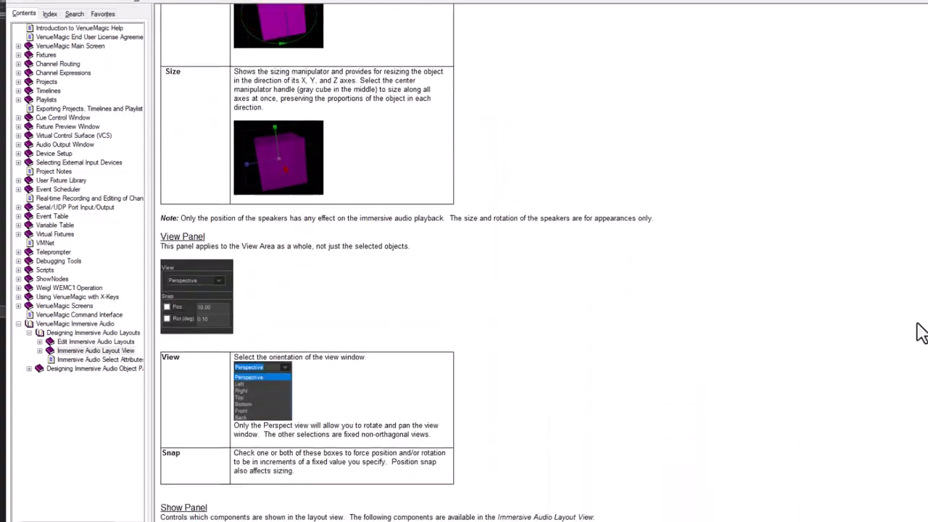
{"action": "scroll", "coordinate": [916, 363], "scroll_direction": "down", "scroll_amount": 10}
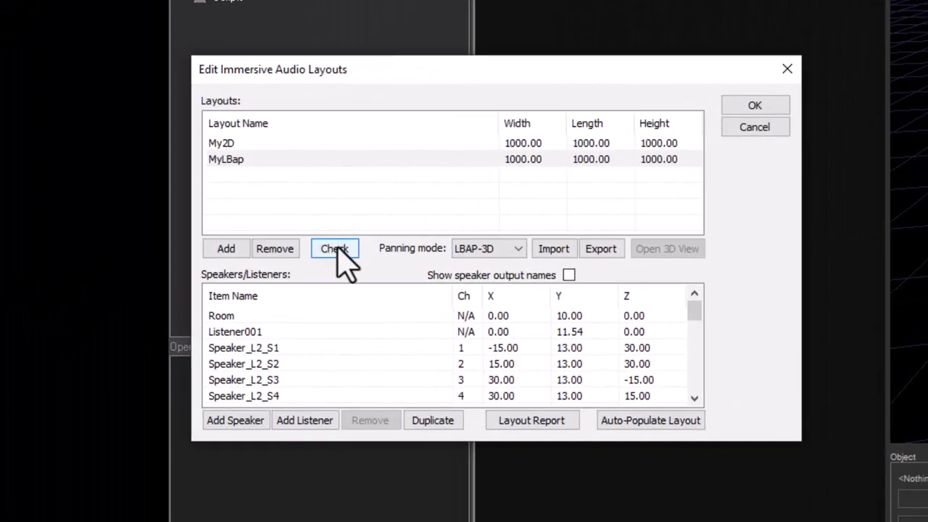
Step: Validate the MyLBap layout and save its layout report as the text file LayoutReport in the VolAudioTest folder
{"action": "left_click", "coordinate": [85, 255]}
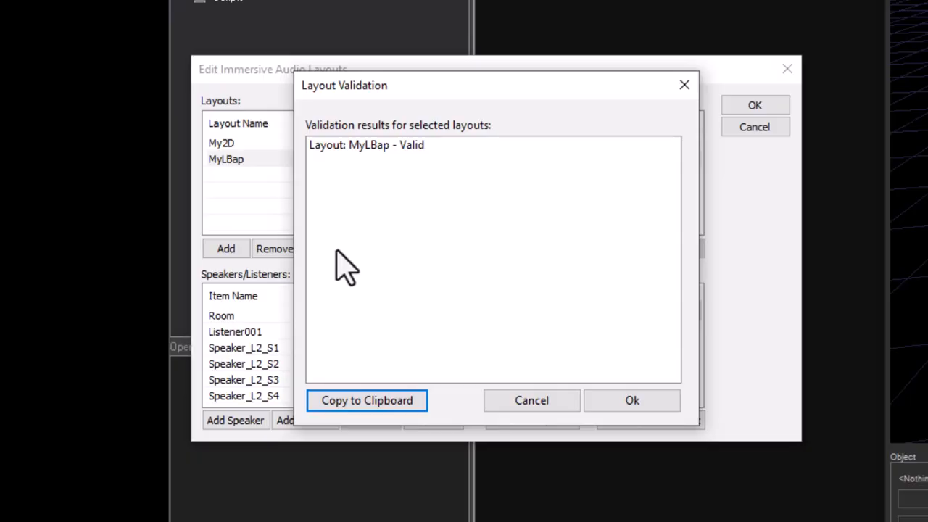
{"action": "left_click", "coordinate": [638, 407]}
{"action": "left_click", "coordinate": [534, 430]}
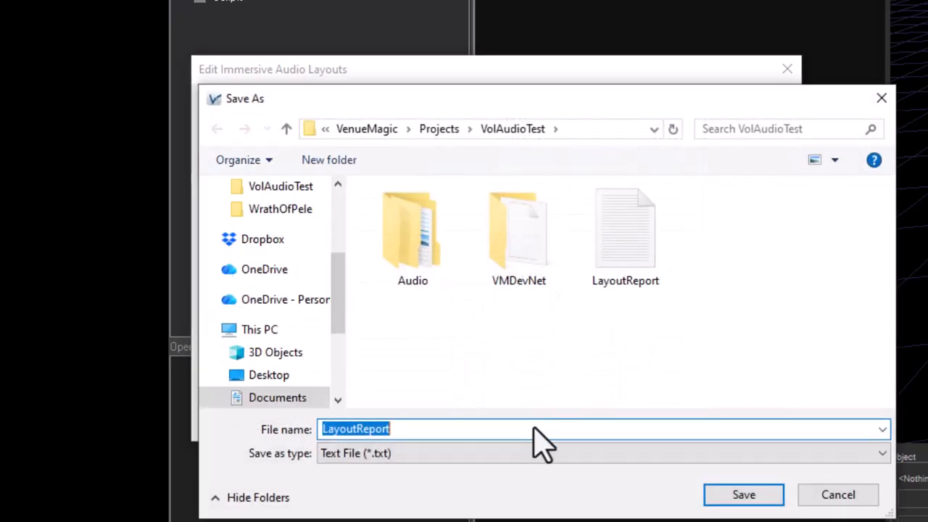
{"action": "left_click", "coordinate": [734, 496]}
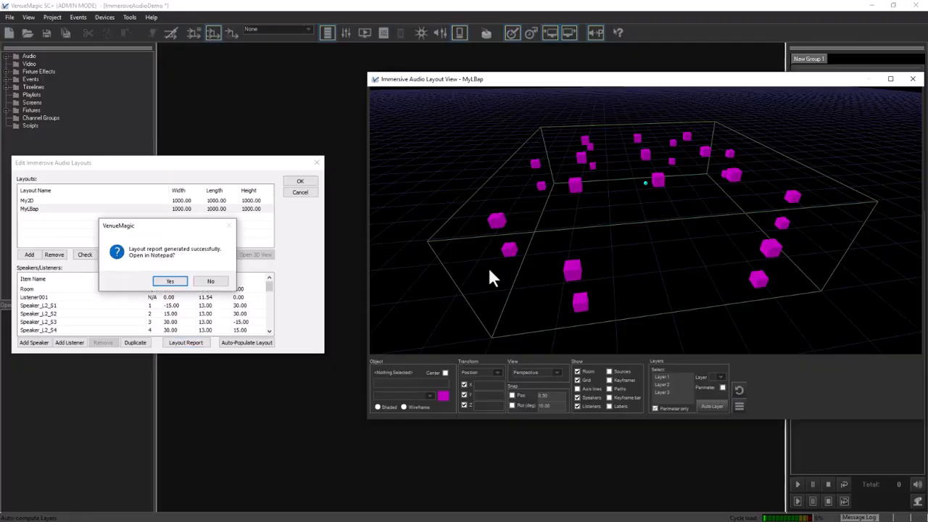
Step: Open the generated layout report in Notepad, review its speaker and listener entries, and close it
{"action": "left_click", "coordinate": [171, 281]}
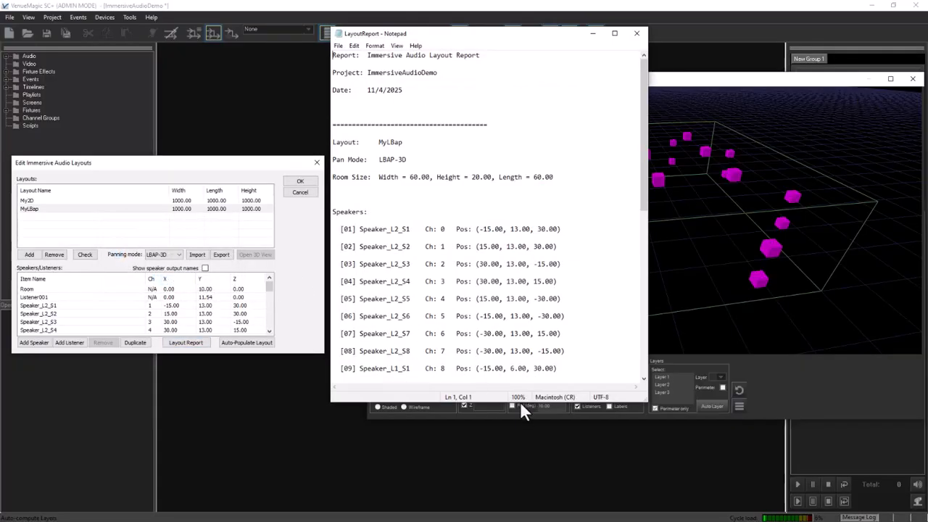
{"action": "left_click_drag", "start_coordinate": [518, 402], "coordinate": [499, 488]}
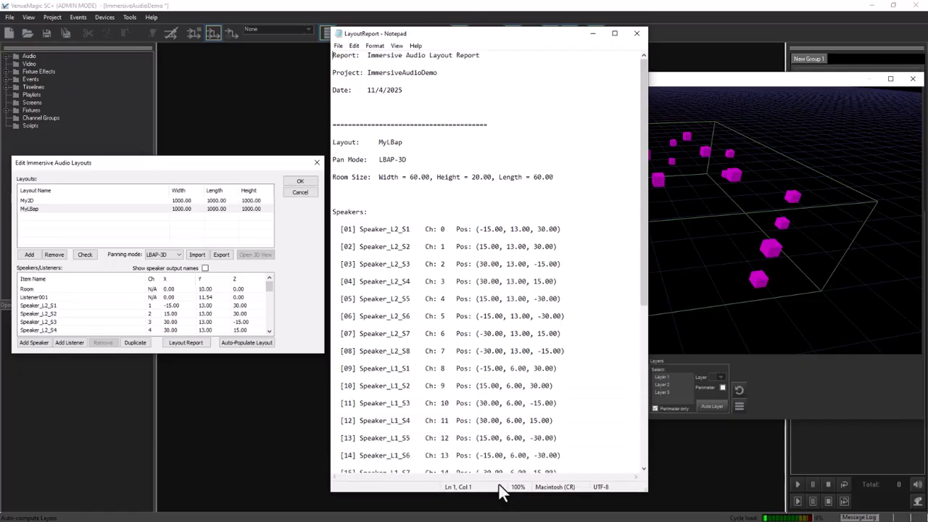
{"action": "scroll", "coordinate": [479, 320], "scroll_direction": "down", "scroll_amount": 3}
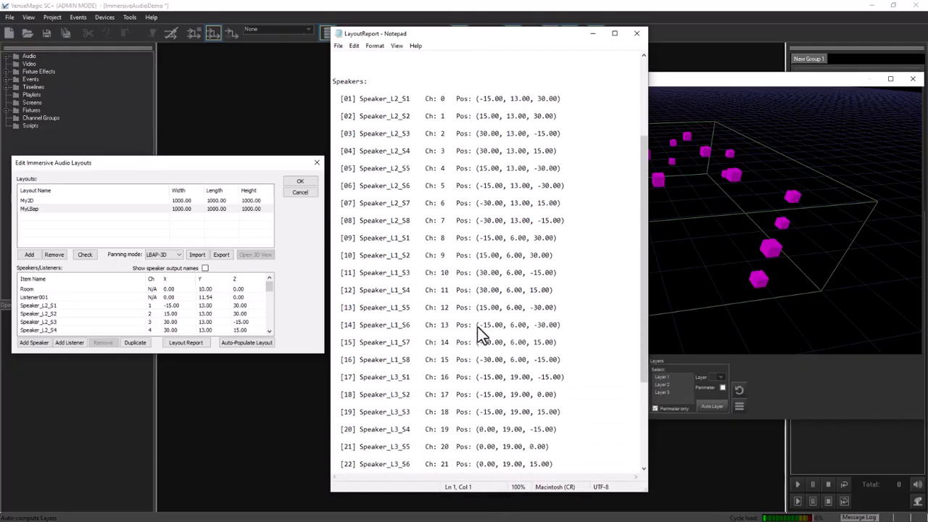
{"action": "scroll", "coordinate": [477, 327], "scroll_direction": "down", "scroll_amount": 3}
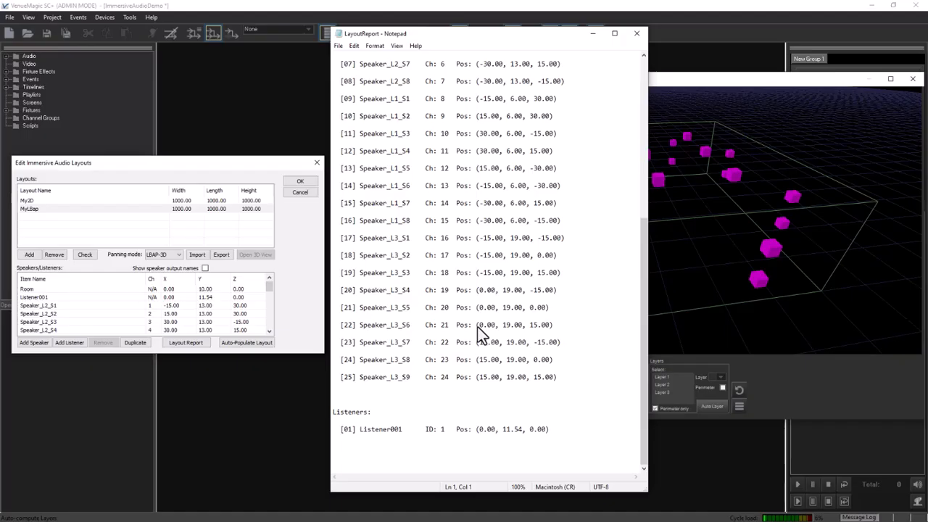
{"action": "scroll", "coordinate": [478, 332], "scroll_direction": "up", "scroll_amount": 2}
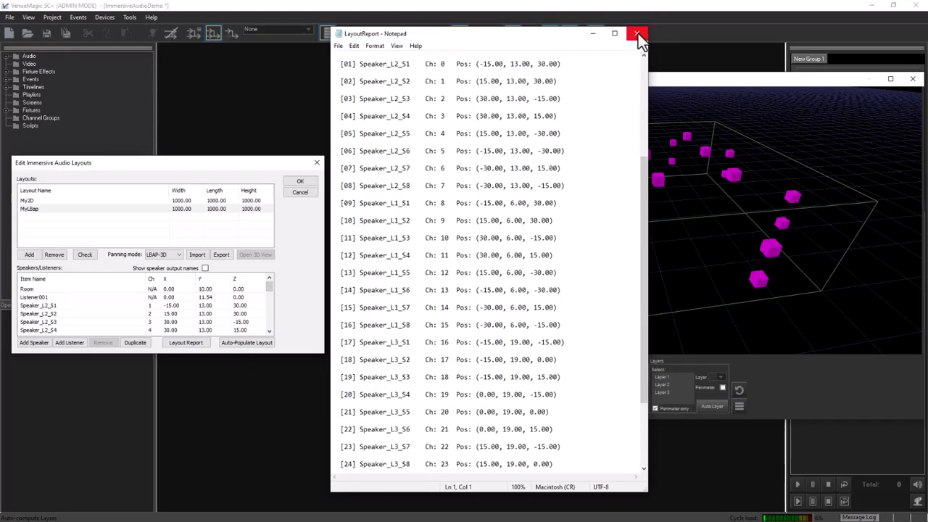
{"action": "left_click", "coordinate": [637, 33]}
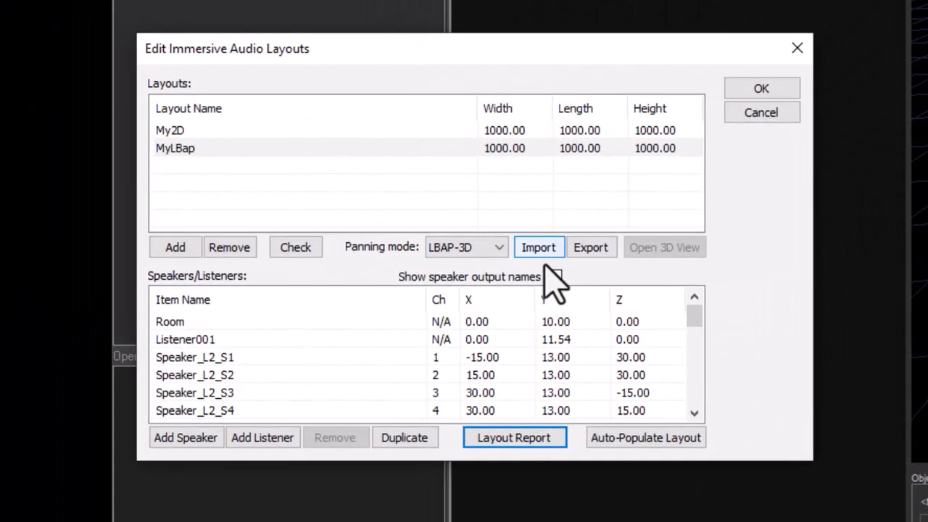
Step: Open the channel number of Speaker_L2_S2 for editing and keep it at 2
{"action": "left_click", "coordinate": [451, 376]}
{"action": "left_click", "coordinate": [451, 377]}
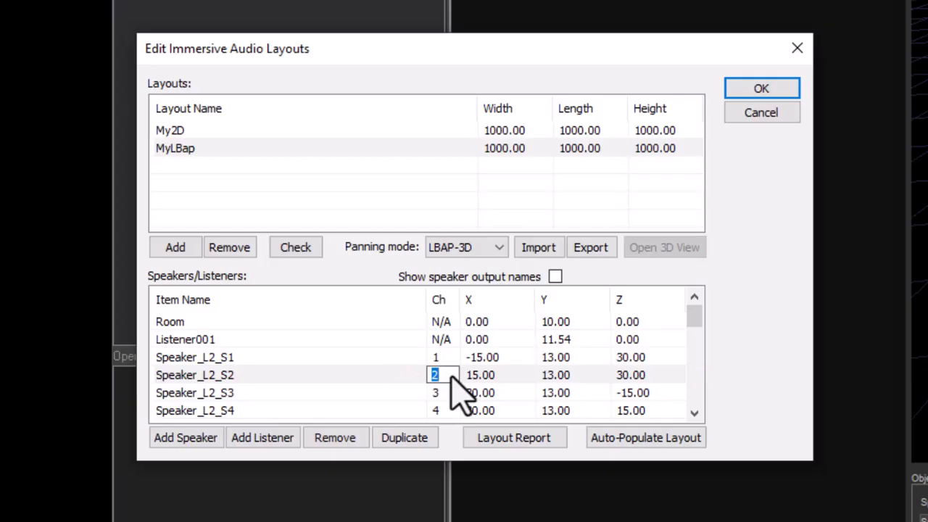
{"action": "left_click", "coordinate": [450, 376]}
{"action": "key", "text": "Return"}
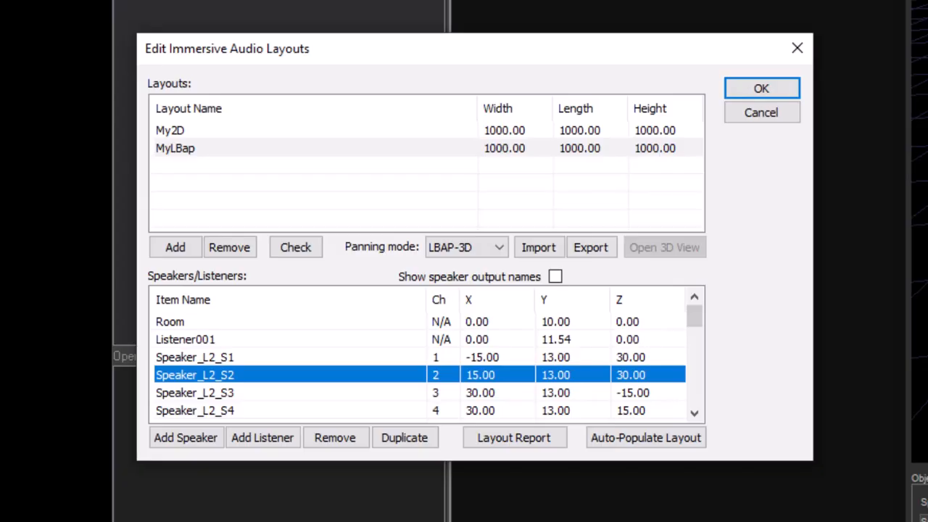
Step: Accept the immersive audio layouts and the project options, and save the ImmersiveAudioDemo project
{"action": "left_click", "coordinate": [761, 90]}
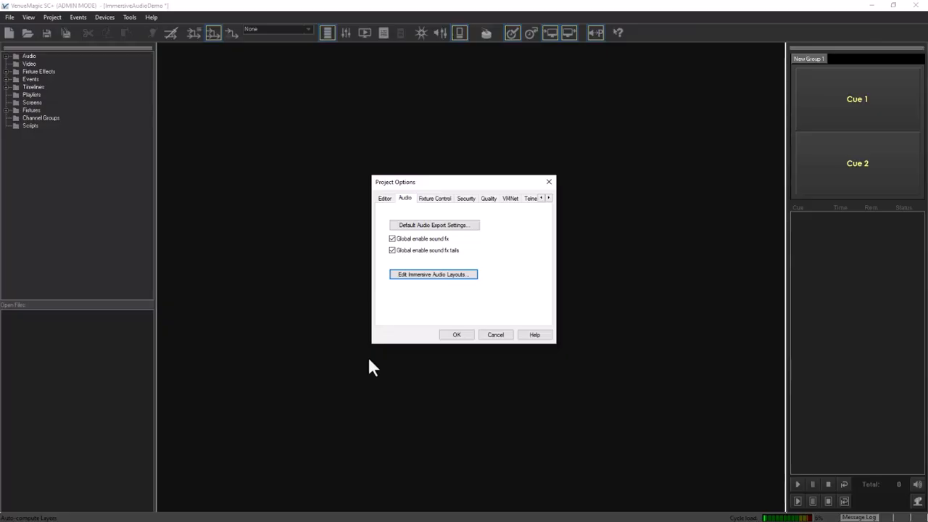
{"action": "left_click", "coordinate": [462, 335]}
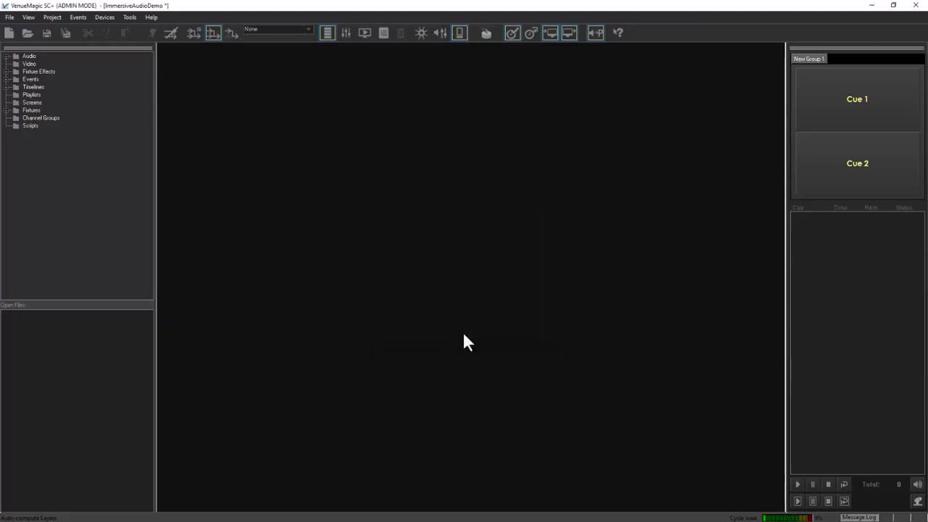
{"action": "left_click", "coordinate": [63, 33]}
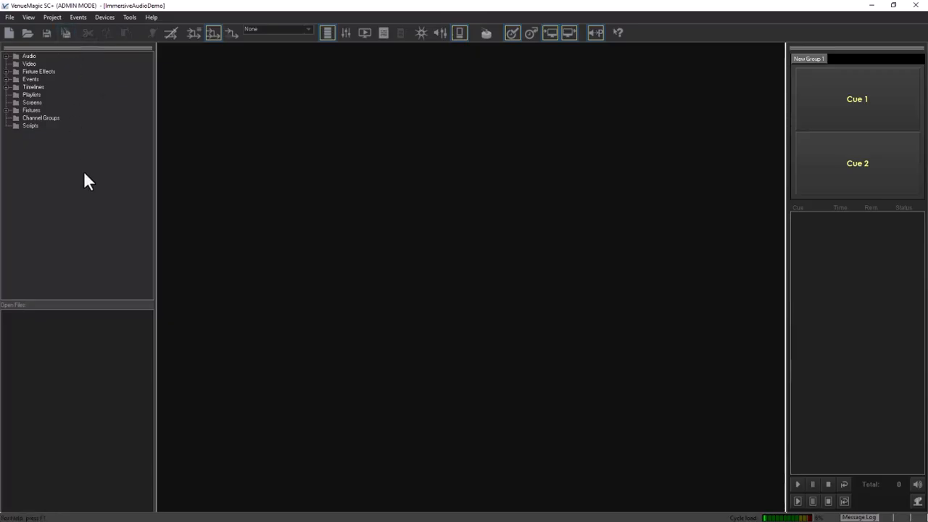